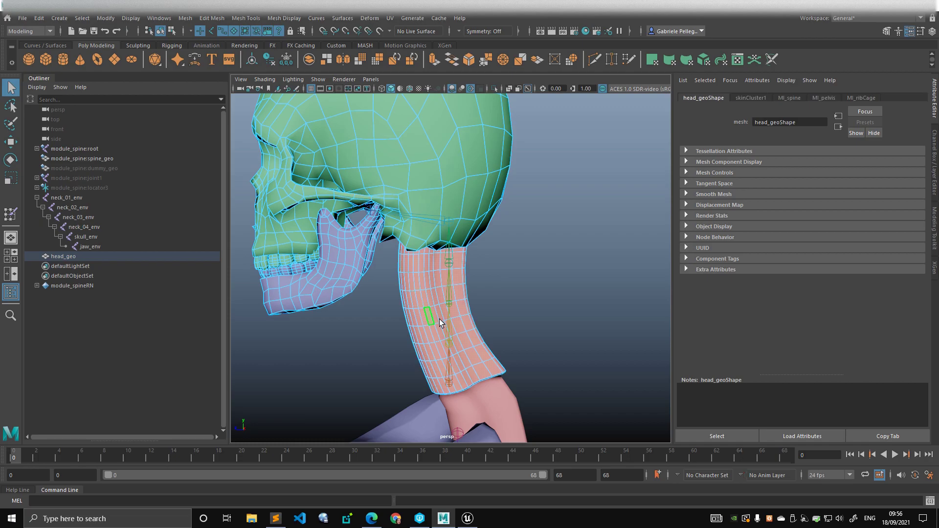
# - Return head_geo to object selection, examine the head and neck in relation to the rib cage and pelvis, and clear the selection
pyautogui.moveTo(451, 159); pyautogui.dragTo(477, 143, button='right')
pyautogui.keyDown('alt'); pyautogui.moveTo(511, 205); pyautogui.dragTo(467, 239); pyautogui.keyUp('alt')
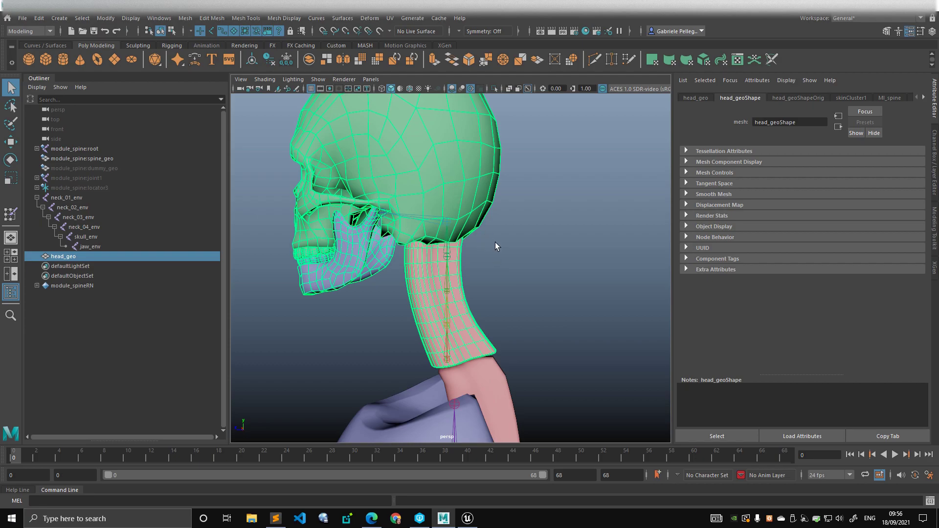
pyautogui.keyDown('alt'); pyautogui.moveTo(602, 375); pyautogui.dragTo(452, 333, button='right'); pyautogui.keyUp('alt')
pyautogui.keyDown('alt'); pyautogui.moveTo(452, 333); pyautogui.dragTo(442, 243, button='middle'); pyautogui.keyUp('alt')
pyautogui.keyDown('alt'); pyautogui.moveTo(442, 243); pyautogui.dragTo(507, 295); pyautogui.keyUp('alt')
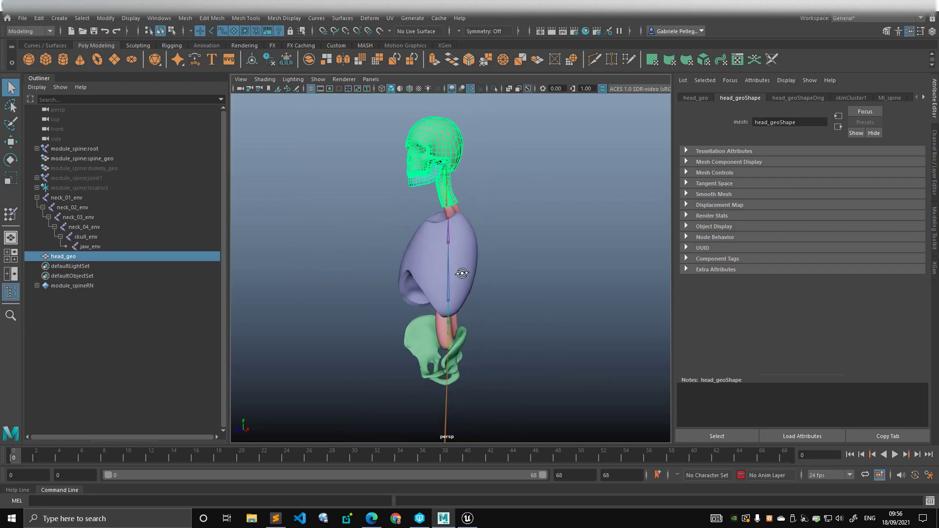
pyautogui.keyDown('alt'); pyautogui.moveTo(507, 295); pyautogui.dragTo(529, 216, button='right'); pyautogui.keyUp('alt')
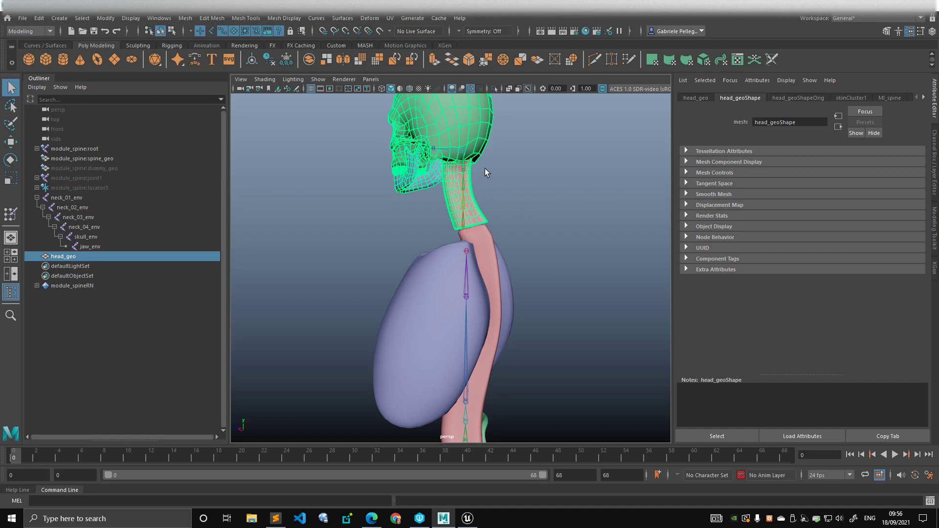
pyautogui.moveTo(481, 211)
pyautogui.keyDown('alt'); pyautogui.mouseDown()
pyautogui.moveTo(491, 269)
pyautogui.moveTo(483, 217)
pyautogui.mouseUp(); pyautogui.keyUp('alt')
pyautogui.keyDown('alt'); pyautogui.moveTo(545, 330); pyautogui.dragTo(558, 235, button='right'); pyautogui.keyUp('alt')
pyautogui.click(495, 217)
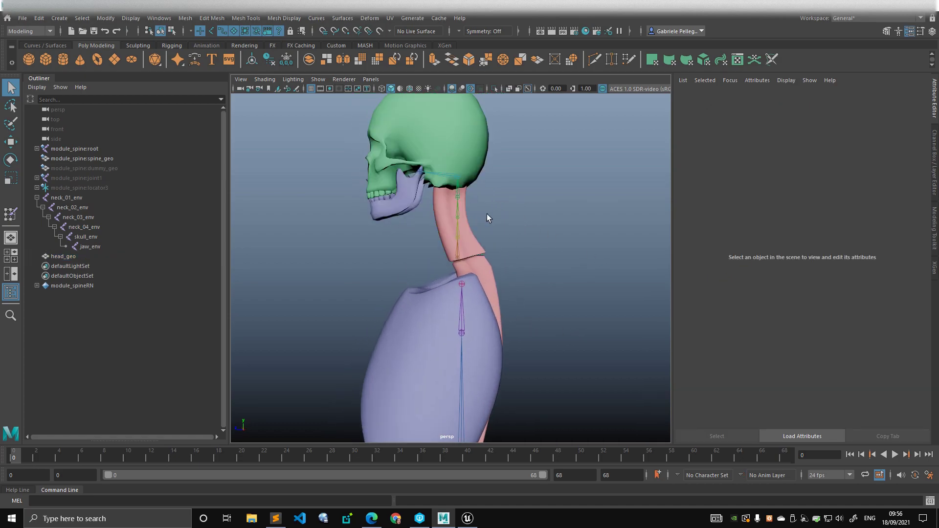
# - Examine the neck joint chain from its base up to the skull and jaw joints
pyautogui.keyDown('alt'); pyautogui.moveTo(495, 217); pyautogui.dragTo(478, 269, button='middle'); pyautogui.keyUp('alt')
pyautogui.keyDown('alt'); pyautogui.moveTo(478, 268); pyautogui.dragTo(596, 287, button='right'); pyautogui.keyUp('alt')
pyautogui.click(467, 290)
pyautogui.click(474, 267)
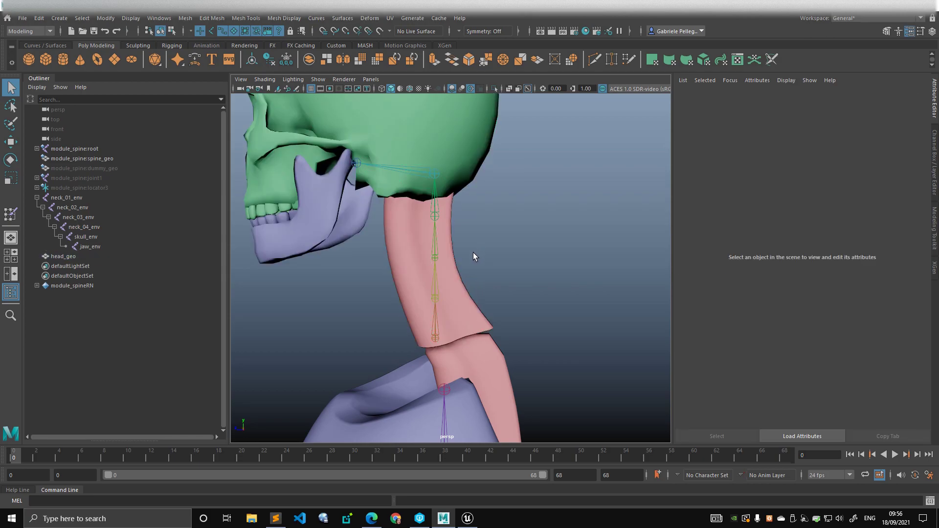
pyautogui.keyDown('alt'); pyautogui.moveTo(474, 254); pyautogui.dragTo(473, 285); pyautogui.keyUp('alt')
pyautogui.keyDown('alt'); pyautogui.moveTo(473, 285); pyautogui.dragTo(469, 250, button='middle'); pyautogui.keyUp('alt')
pyautogui.keyDown('alt'); pyautogui.moveTo(468, 251); pyautogui.dragTo(453, 232); pyautogui.keyUp('alt')
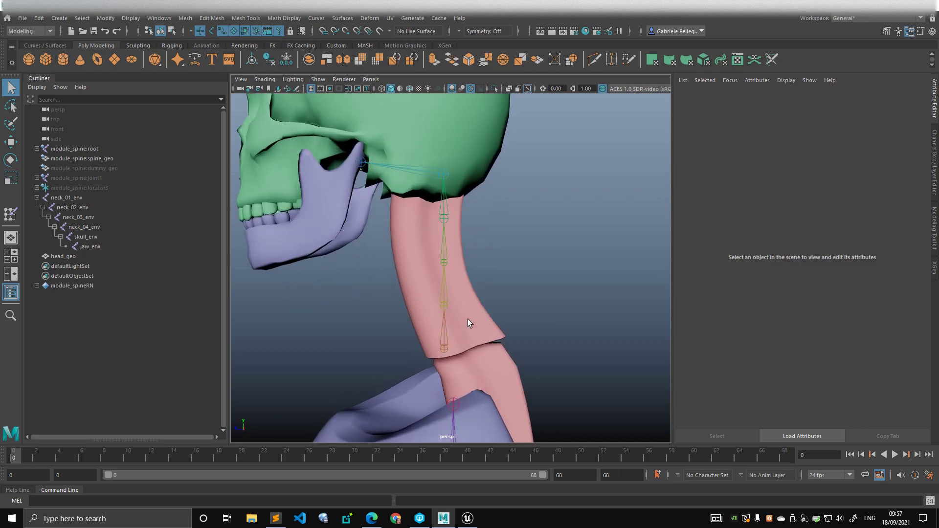
# - Select the horizontal ring of vertices around the middle of head_geo's neck and return the mesh to object selection
pyautogui.click(412, 235)
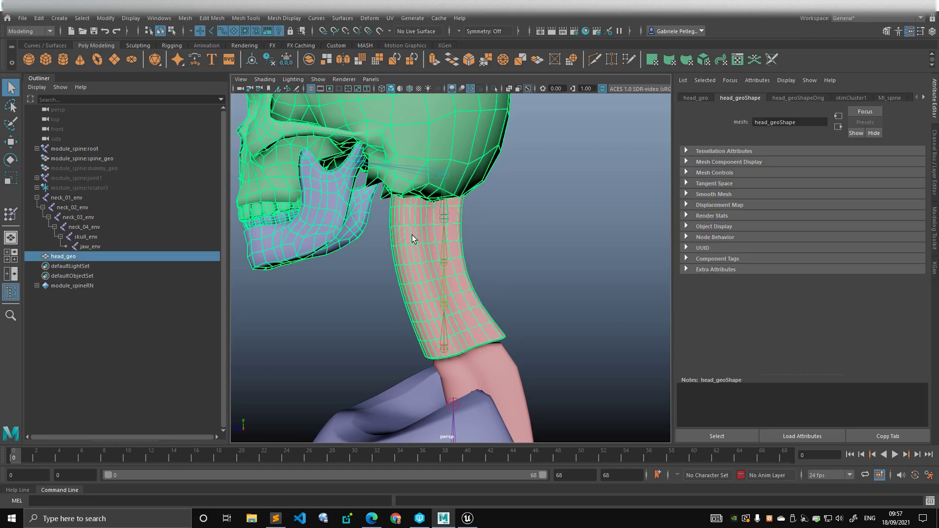
pyautogui.moveTo(417, 258); pyautogui.dragTo(416, 226, button='right')
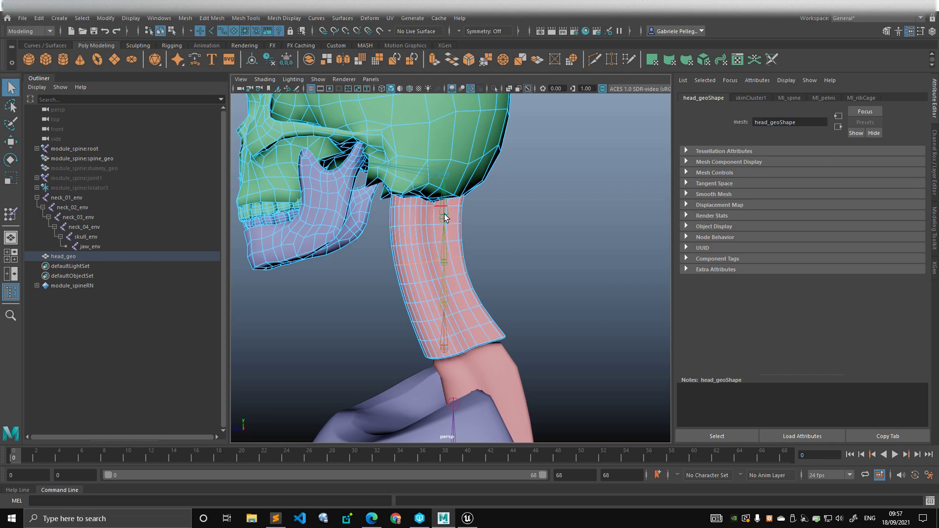
pyautogui.doubleClick(436, 263)
pyautogui.keyDown('alt'); pyautogui.moveTo(445, 294); pyautogui.dragTo(446, 283, button='middle'); pyautogui.keyUp('alt')
pyautogui.scroll(1, 449, 270)
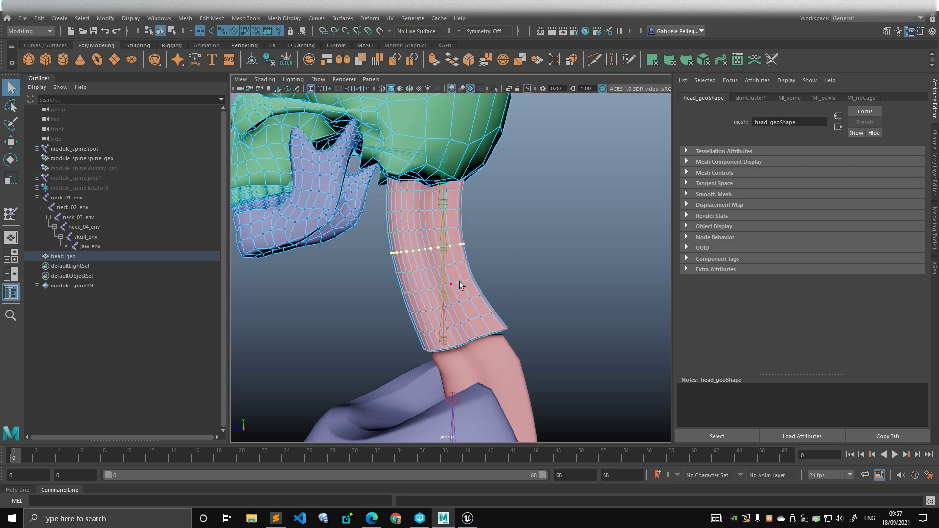
pyautogui.moveTo(477, 261); pyautogui.dragTo(477, 260)
pyautogui.keyDown('alt'); pyautogui.moveTo(414, 267); pyautogui.dragTo(437, 273); pyautogui.keyUp('alt')
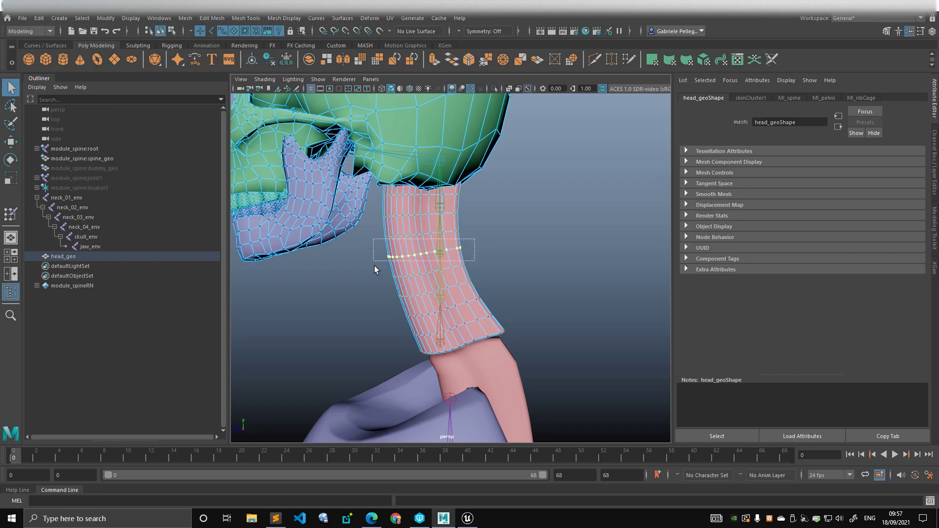
pyautogui.moveTo(459, 250); pyautogui.dragTo(461, 201, button='right')
pyautogui.press('F8')
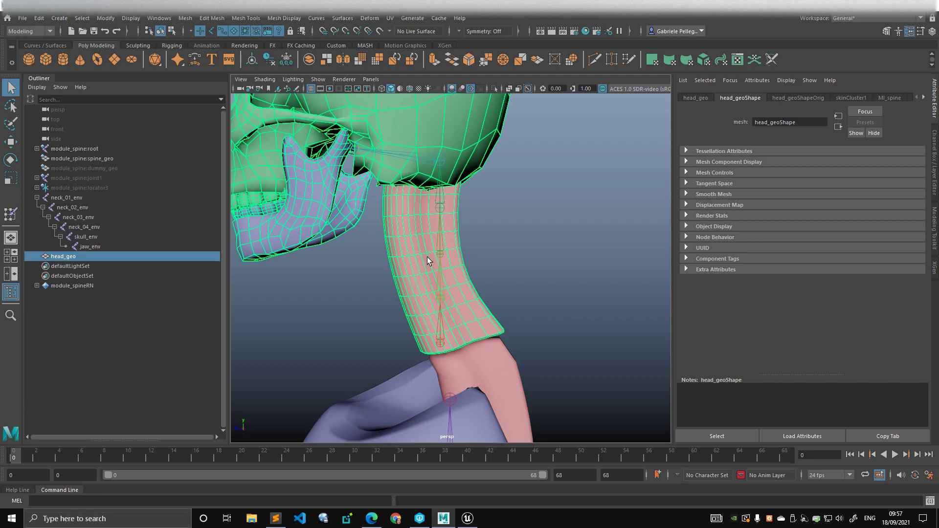
# - Pick the mid-neck vertex rows of head_geo again in vertex mode and go back to object mode
pyautogui.moveTo(427, 250); pyautogui.dragTo(385, 248, button='right')
pyautogui.moveTo(376, 243); pyautogui.dragTo(478, 263)
pyautogui.keyDown('alt'); pyautogui.moveTo(474, 274); pyautogui.dragTo(410, 276, button='right'); pyautogui.keyUp('alt')
pyautogui.keyDown('alt'); pyautogui.moveTo(411, 276); pyautogui.dragTo(409, 308, button='middle'); pyautogui.keyUp('alt')
pyautogui.keyDown('alt'); pyautogui.moveTo(409, 308); pyautogui.dragTo(434, 300, button='right'); pyautogui.keyUp('alt')
pyautogui.press('F8')
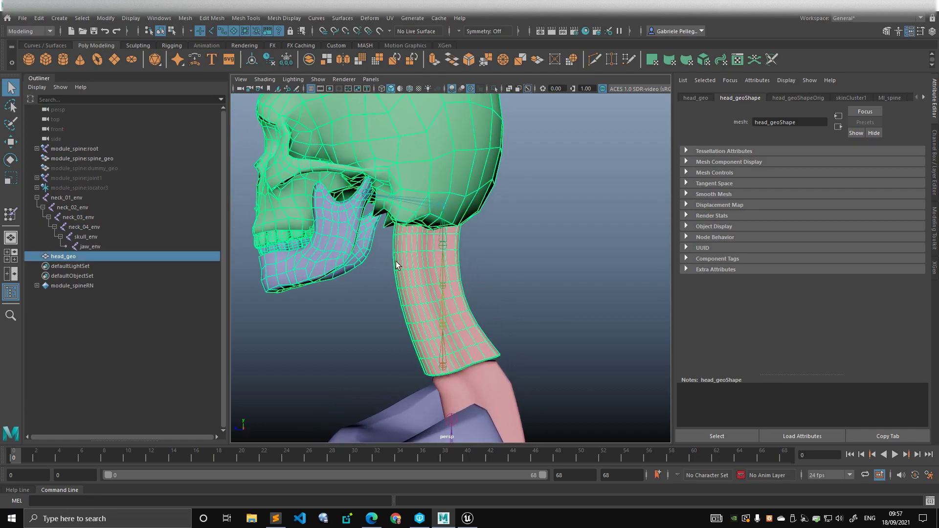
# - Examine the skull and jaw topology of head_geo, including the jaw hinge area
pyautogui.keyDown('alt'); pyautogui.moveTo(467, 206); pyautogui.dragTo(469, 245, button='middle'); pyautogui.keyUp('alt')
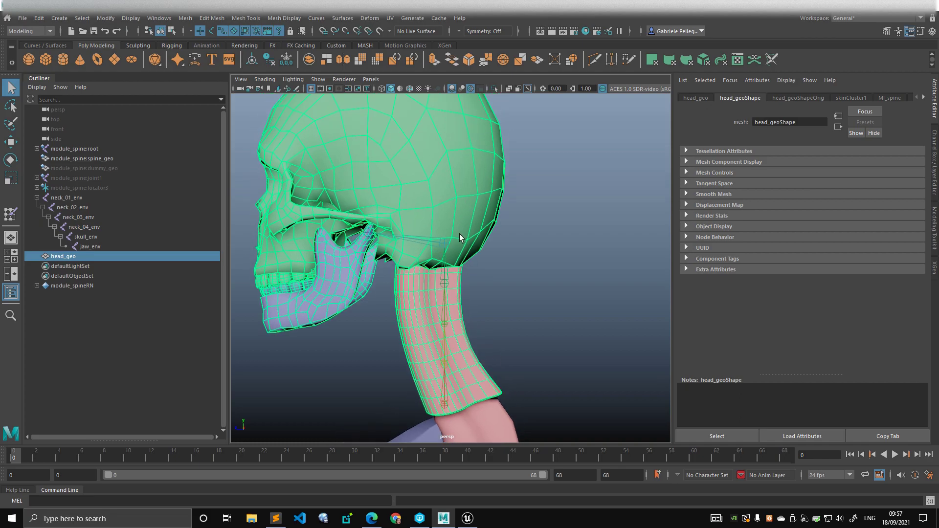
pyautogui.scroll(-3, 511, 233)
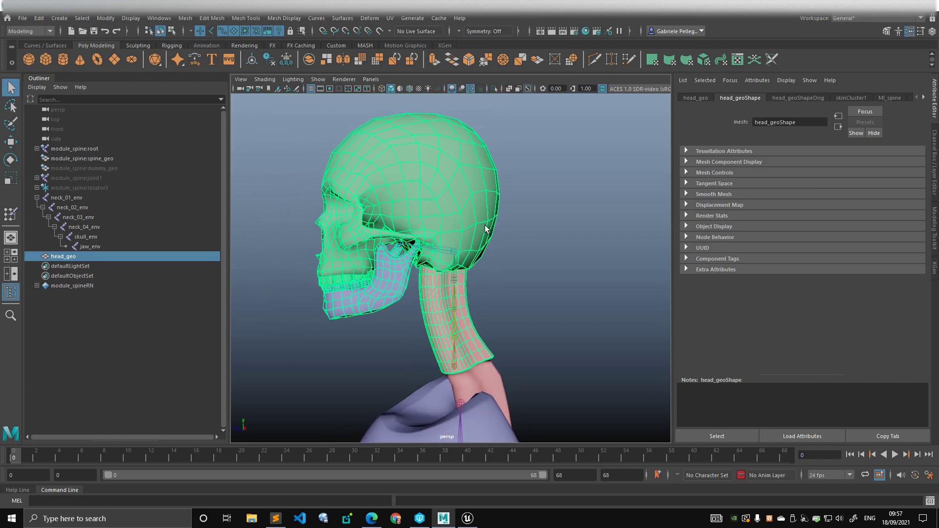
pyautogui.scroll(5, 424, 165)
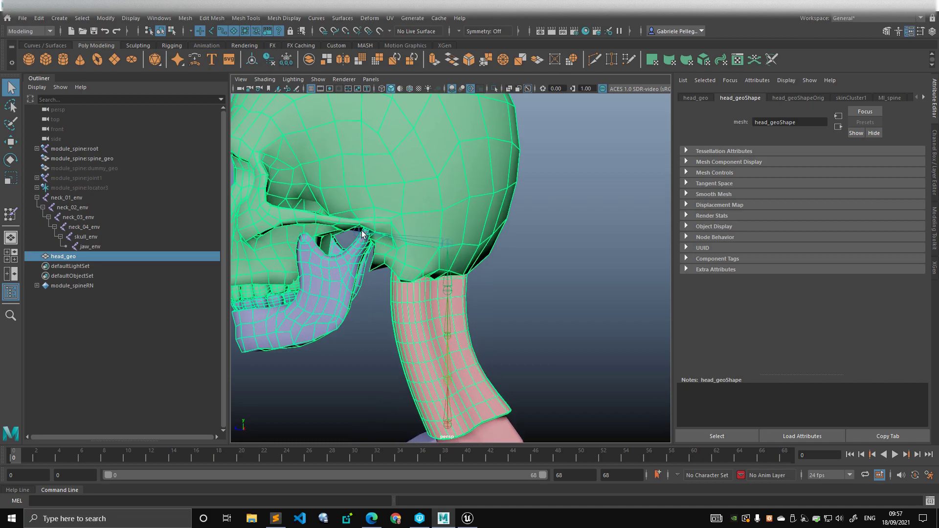
pyautogui.scroll(-3, 396, 286)
pyautogui.scroll(2, 410, 259)
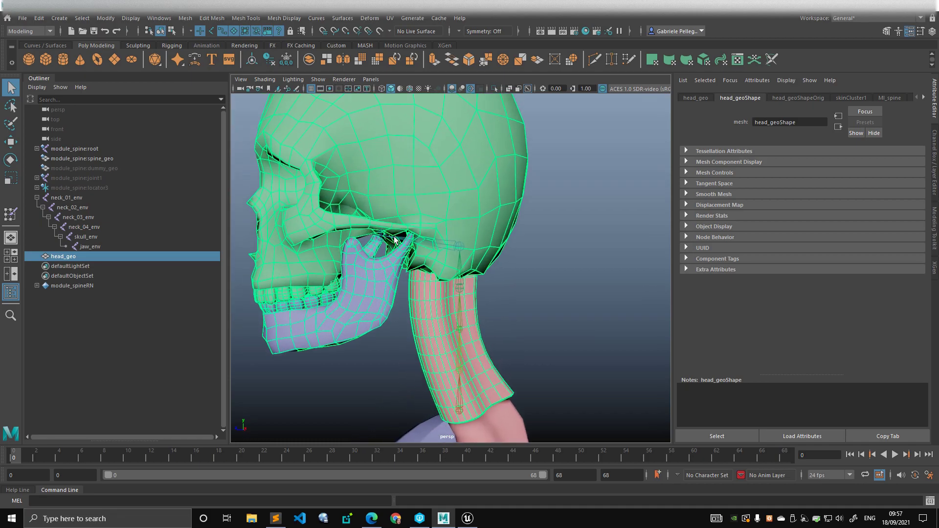
pyautogui.keyDown('alt'); pyautogui.moveTo(385, 243); pyautogui.dragTo(409, 249); pyautogui.keyUp('alt')
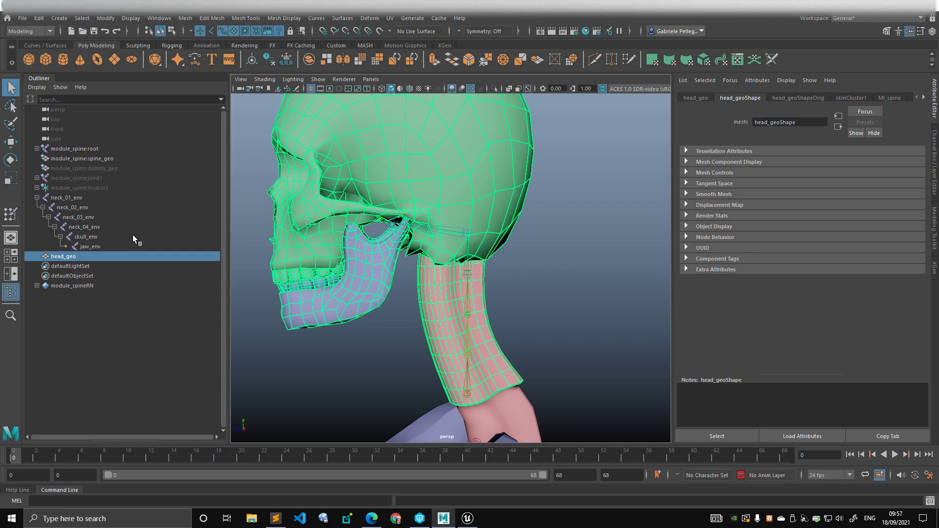
# - Select the jaw_env joint and examine its placement at the jaw hinge
pyautogui.click(133, 247)
pyautogui.scroll(-3, 420, 277)
pyautogui.moveTo(419, 277)
pyautogui.keyDown('alt'); pyautogui.mouseDown(button='middle')
pyautogui.moveTo(428, 243)
pyautogui.moveTo(437, 286)
pyautogui.mouseUp(button='middle'); pyautogui.keyUp('alt')
pyautogui.scroll(2, 448, 254)
pyautogui.scroll(-3, 367, 277)
pyautogui.keyDown('alt'); pyautogui.moveTo(367, 277); pyautogui.dragTo(373, 272); pyautogui.keyUp('alt')
pyautogui.keyDown('alt'); pyautogui.moveTo(374, 272); pyautogui.dragTo(397, 292, button='middle'); pyautogui.keyUp('alt')
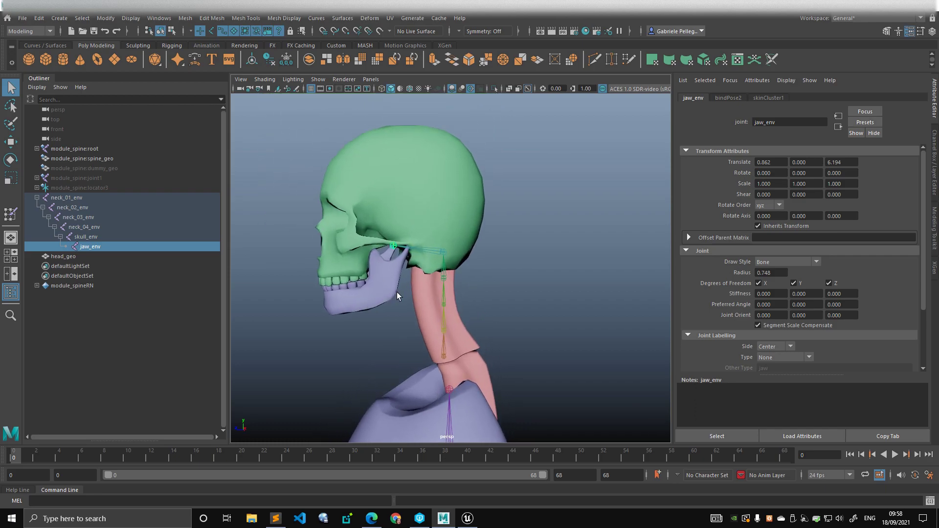
# - Select head_geo to examine its wireframe around the skull base and neck, and clear the selection
pyautogui.scroll(2, 398, 292)
pyautogui.click(466, 363)
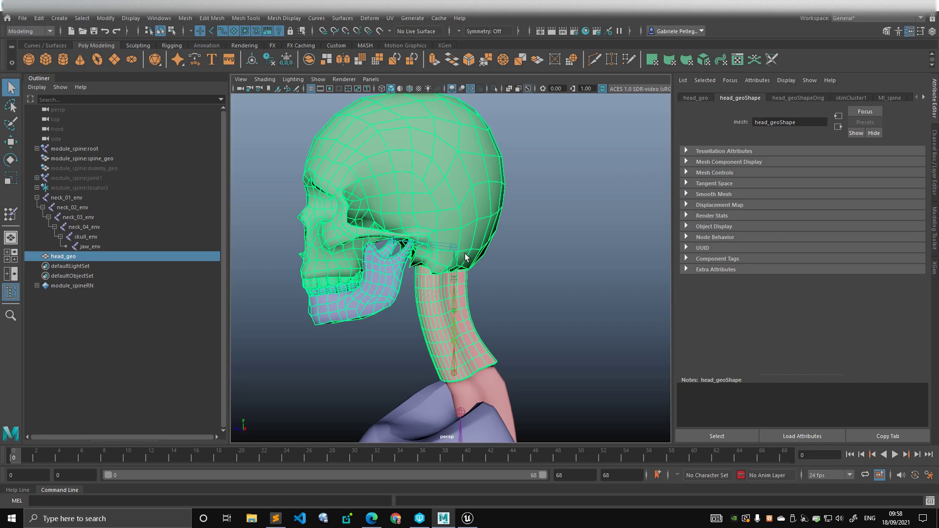
pyautogui.scroll(2, 430, 257)
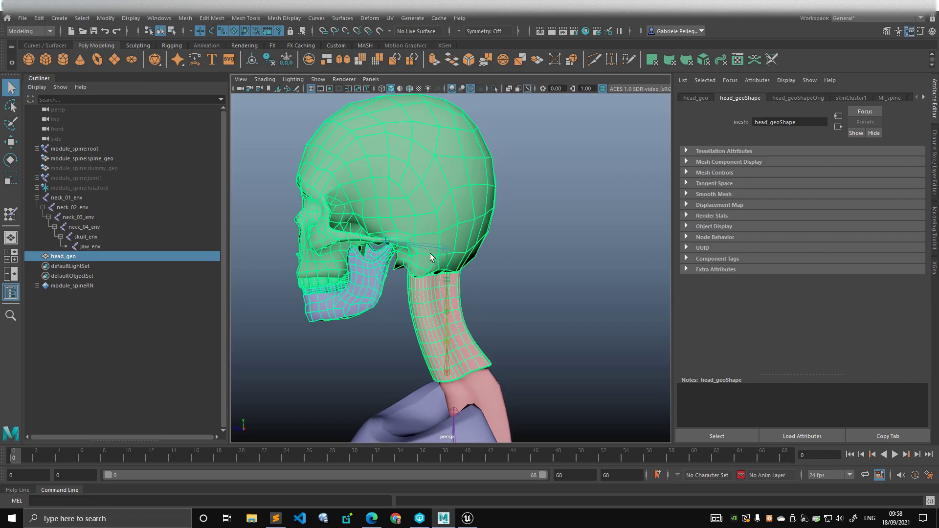
pyautogui.click(514, 262)
pyautogui.keyDown('alt'); pyautogui.moveTo(510, 285); pyautogui.dragTo(427, 248); pyautogui.keyUp('alt')
# - Select the neck_01_env joint with the Move tool and examine the neck chain above it
pyautogui.click(66, 198)
pyautogui.press('w')
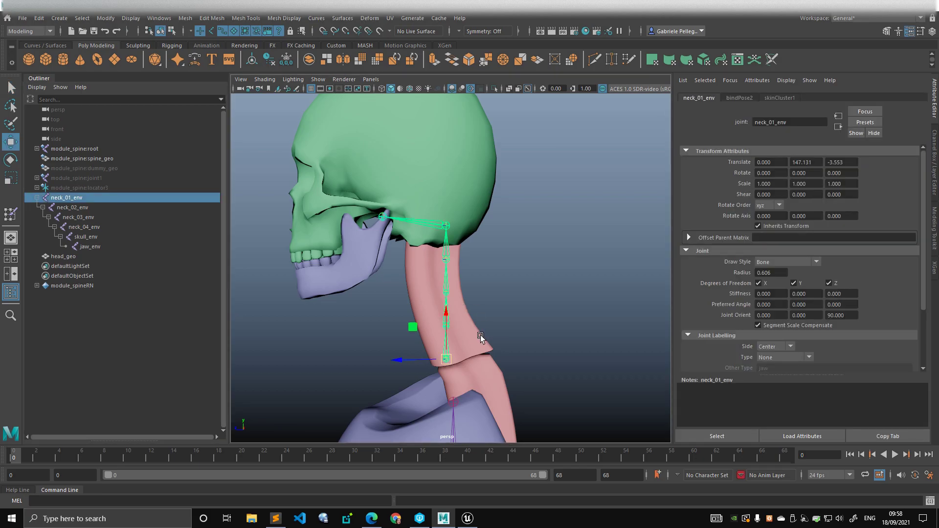
pyautogui.scroll(3, 488, 299)
pyautogui.keyDown('alt'); pyautogui.moveTo(465, 274); pyautogui.dragTo(465, 327, button='middle'); pyautogui.keyUp('alt')
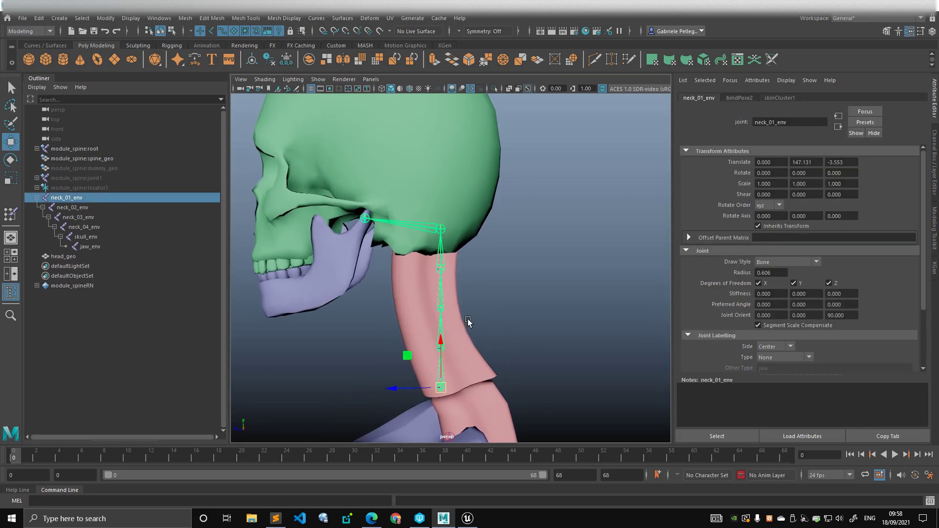
pyautogui.scroll(1, 471, 312)
pyautogui.keyDown('alt'); pyautogui.moveTo(464, 368); pyautogui.dragTo(469, 277, button='middle'); pyautogui.keyUp('alt')
pyautogui.keyDown('alt'); pyautogui.moveTo(469, 277); pyautogui.dragTo(447, 318); pyautogui.keyUp('alt')
pyautogui.scroll(-3, 446, 318)
pyautogui.scroll(2, 496, 319)
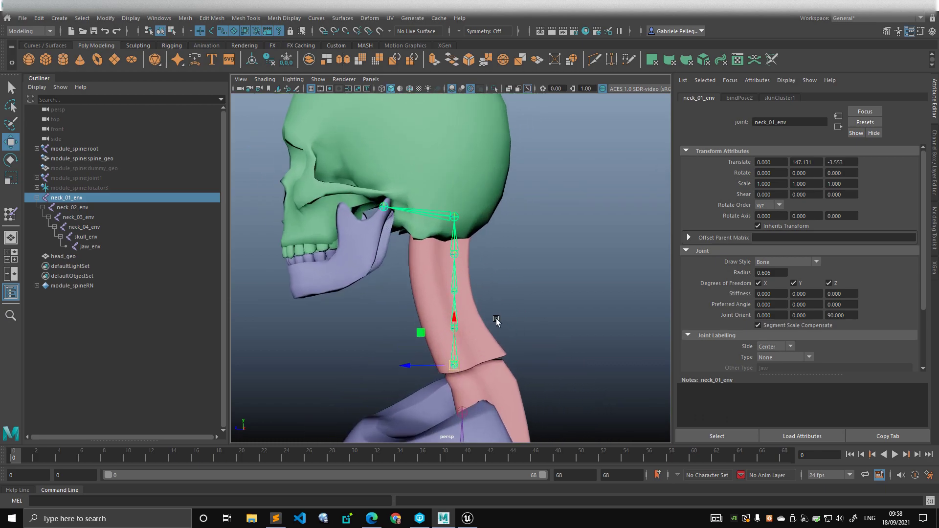
# - Select the skull_env joint and examine its pivot position inside the skull
pyautogui.click(110, 240)
pyautogui.press('f')
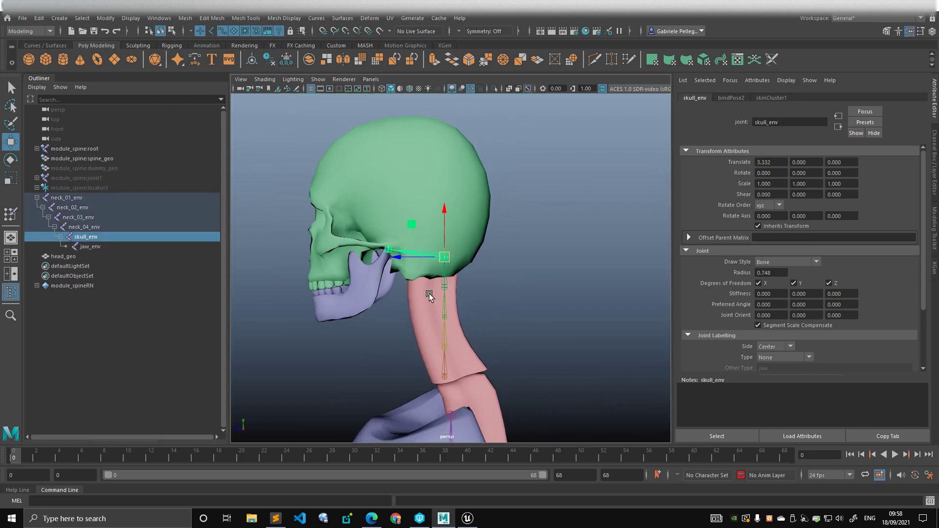
pyautogui.keyDown('alt'); pyautogui.moveTo(447, 296); pyautogui.dragTo(464, 290); pyautogui.keyUp('alt')
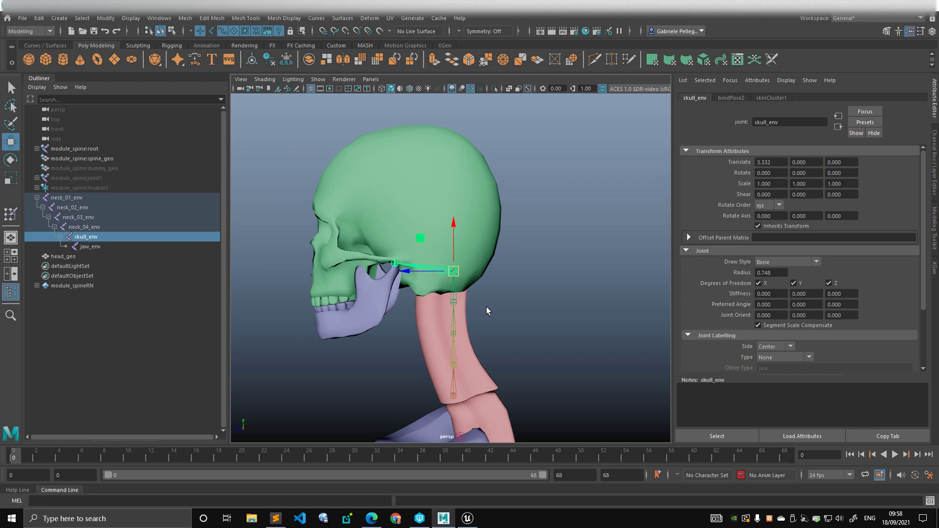
pyautogui.keyDown('alt'); pyautogui.moveTo(486, 252); pyautogui.dragTo(507, 251); pyautogui.keyUp('alt')
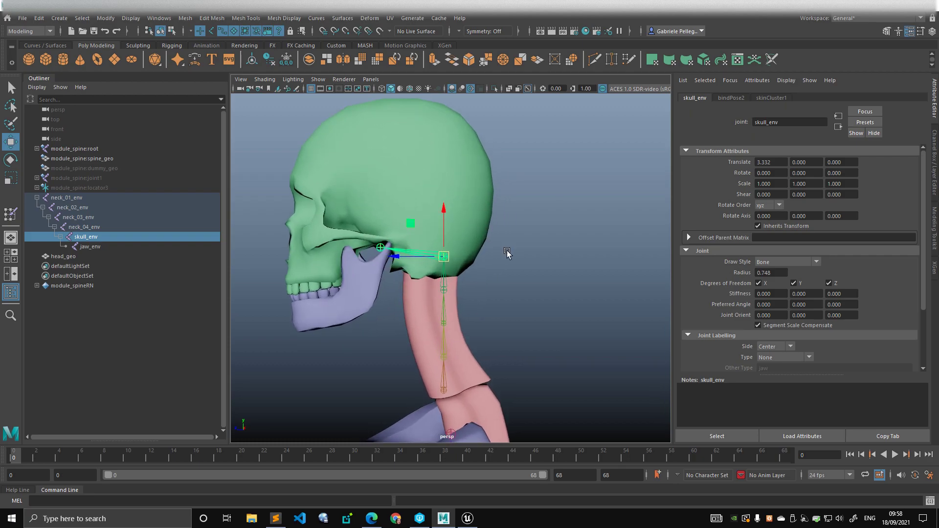
pyautogui.keyDown('alt'); pyautogui.moveTo(538, 263); pyautogui.dragTo(518, 260); pyautogui.keyUp('alt')
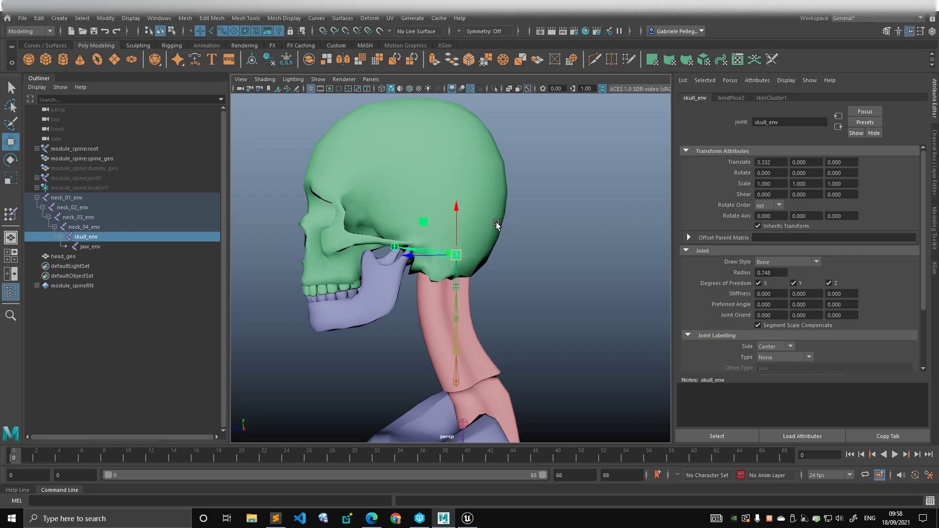
# - Test-rotate the skull_env joint about its Y axis, undo the rotation, and clear the selection
pyautogui.press('e')
pyautogui.keyDown('alt'); pyautogui.moveTo(463, 257); pyautogui.dragTo(430, 256); pyautogui.keyUp('alt')
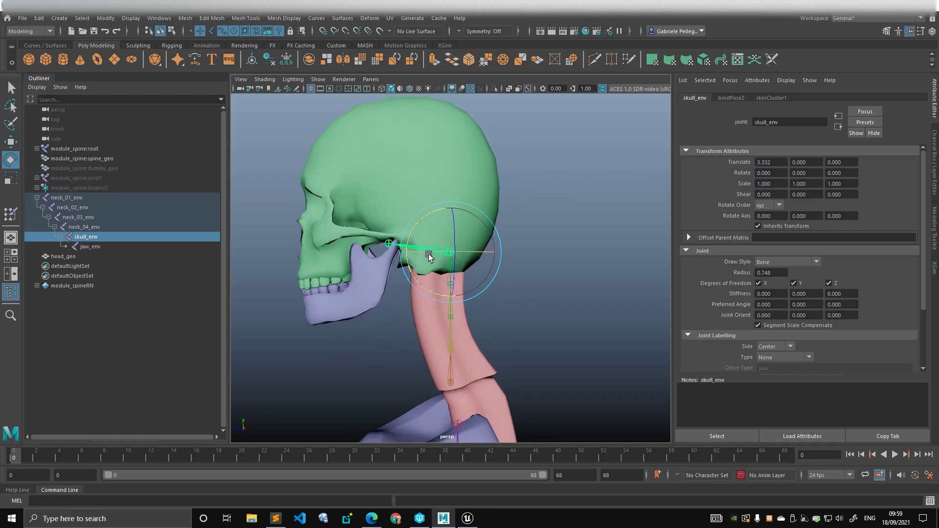
pyautogui.moveTo(425, 217); pyautogui.dragTo(443, 224)
pyautogui.keyDown('alt'); pyautogui.moveTo(442, 236); pyautogui.dragTo(430, 220); pyautogui.keyUp('alt')
pyautogui.hotkey('ctrl', 'z')
pyautogui.hotkey('ctrl', 'z')
pyautogui.hotkey('ctrl', 'z')
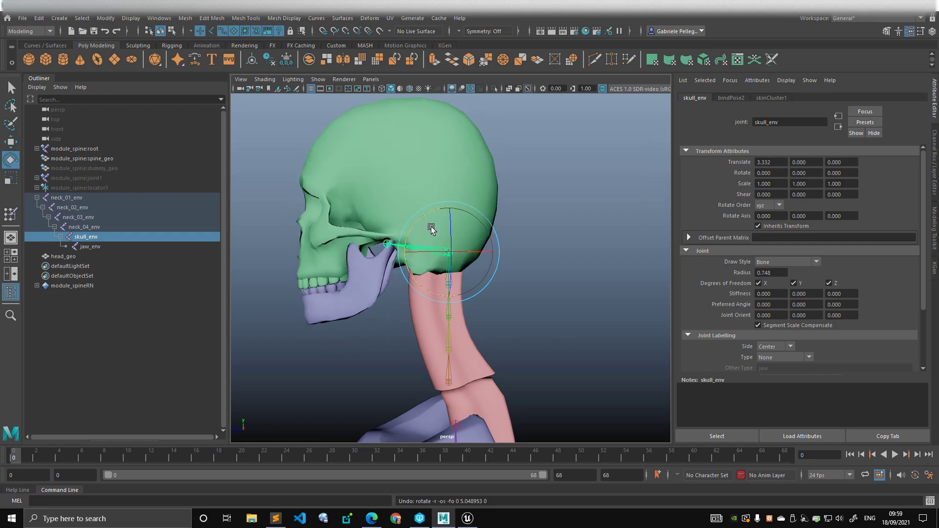
pyautogui.keyDown('alt'); pyautogui.moveTo(500, 263); pyautogui.dragTo(524, 270); pyautogui.keyUp('alt')
pyautogui.press('q')
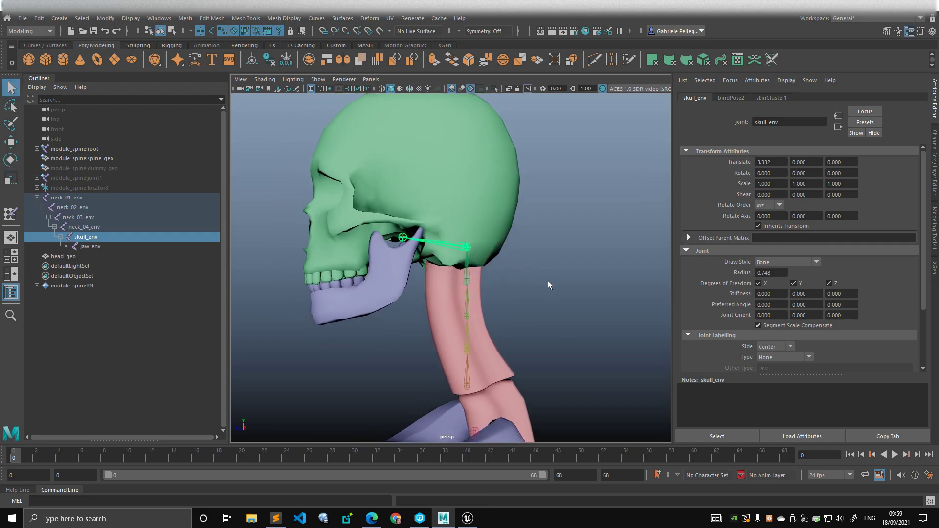
pyautogui.click(548, 280)
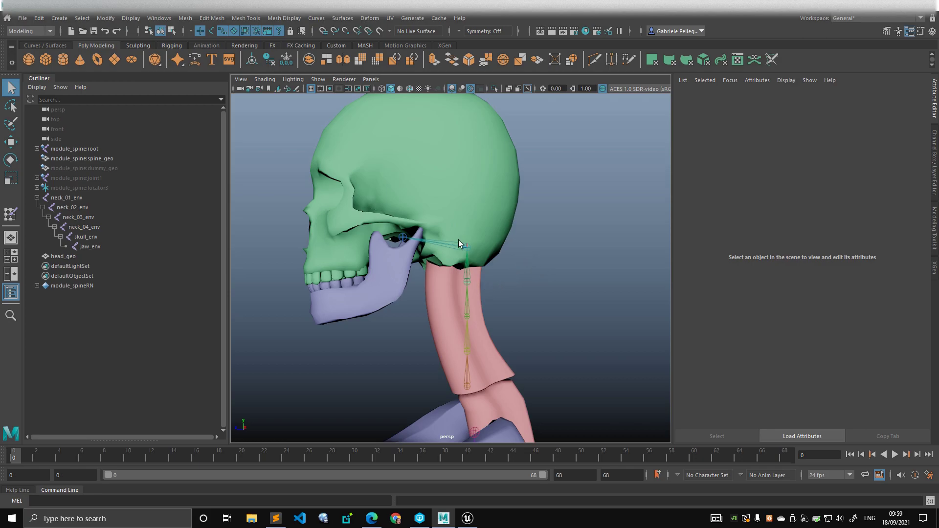
# - Examine the complete rig from the side, from the skull and neck down to the rib cage
pyautogui.moveTo(515, 286)
pyautogui.keyDown('alt'); pyautogui.mouseDown()
pyautogui.moveTo(492, 270)
pyautogui.moveTo(515, 277)
pyautogui.mouseUp(); pyautogui.keyUp('alt')
pyautogui.keyDown('alt'); pyautogui.moveTo(515, 272); pyautogui.dragTo(410, 297, button='right'); pyautogui.keyUp('alt')
pyautogui.keyDown('alt'); pyautogui.moveTo(478, 342); pyautogui.dragTo(476, 257, button='middle'); pyautogui.keyUp('alt')
pyautogui.keyDown('alt'); pyautogui.moveTo(476, 257); pyautogui.dragTo(428, 251, button='right'); pyautogui.keyUp('alt')
pyautogui.keyDown('alt'); pyautogui.moveTo(429, 251); pyautogui.dragTo(425, 330, button='middle'); pyautogui.keyUp('alt')
pyautogui.keyDown('alt'); pyautogui.moveTo(425, 330); pyautogui.dragTo(450, 288, button='right'); pyautogui.keyUp('alt')
pyautogui.keyDown('alt'); pyautogui.moveTo(450, 288); pyautogui.dragTo(455, 255, button='middle'); pyautogui.keyUp('alt')
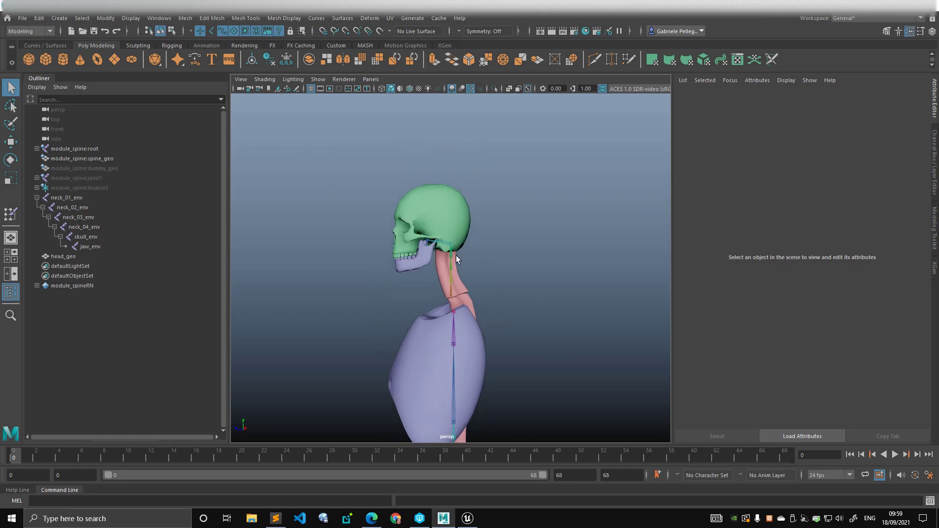
pyautogui.click(453, 215)
pyautogui.keyDown('alt'); pyautogui.moveTo(464, 345); pyautogui.dragTo(456, 266, button='middle'); pyautogui.keyUp('alt')
# - Select the module_spine:spine_geo mesh and examine its rib cage, spine and pelvis
pyautogui.click(421, 297)
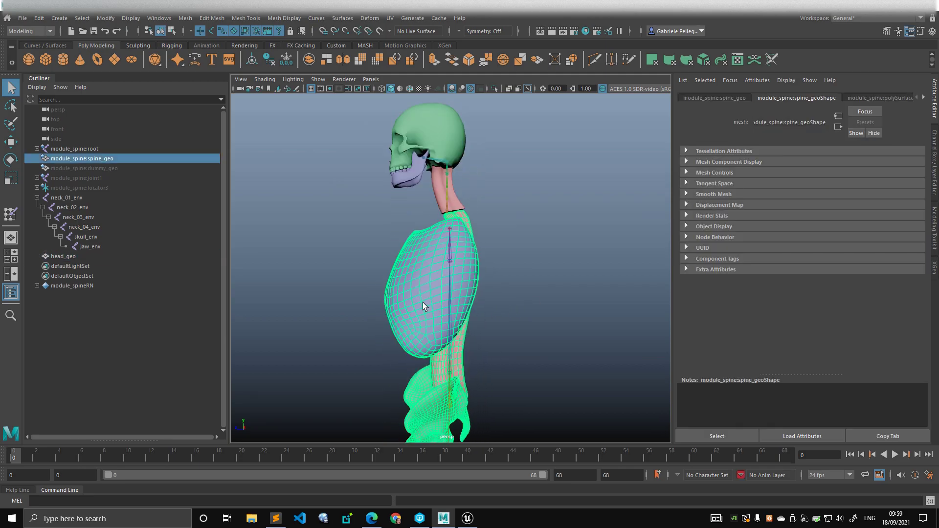
pyautogui.keyDown('alt'); pyautogui.moveTo(443, 371); pyautogui.dragTo(443, 329, button='middle'); pyautogui.keyUp('alt')
pyautogui.keyDown('alt'); pyautogui.moveTo(458, 321); pyautogui.dragTo(486, 317, button='right'); pyautogui.keyUp('alt')
pyautogui.keyDown('alt'); pyautogui.moveTo(486, 317); pyautogui.dragTo(456, 323); pyautogui.keyUp('alt')
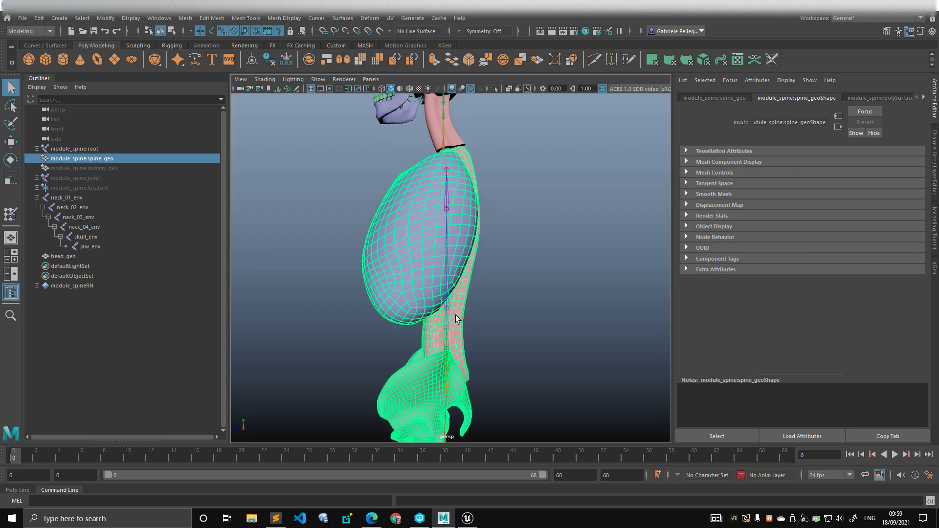
pyautogui.keyDown('alt'); pyautogui.moveTo(431, 256); pyautogui.dragTo(428, 288, button='middle'); pyautogui.keyUp('alt')
# - Switch spine_geo to face selection, pick a face on the rib cage, and return to the Select tool
pyautogui.press('F11')
pyautogui.click(415, 278)
pyautogui.press('w')
pyautogui.keyDown('alt'); pyautogui.moveTo(429, 272); pyautogui.dragTo(444, 258); pyautogui.keyUp('alt')
pyautogui.keyDown('alt'); pyautogui.moveTo(445, 258); pyautogui.dragTo(463, 331, button='middle'); pyautogui.keyUp('alt')
pyautogui.keyDown('alt'); pyautogui.moveTo(462, 332); pyautogui.dragTo(477, 303, button='right'); pyautogui.keyUp('alt')
pyautogui.press('q')
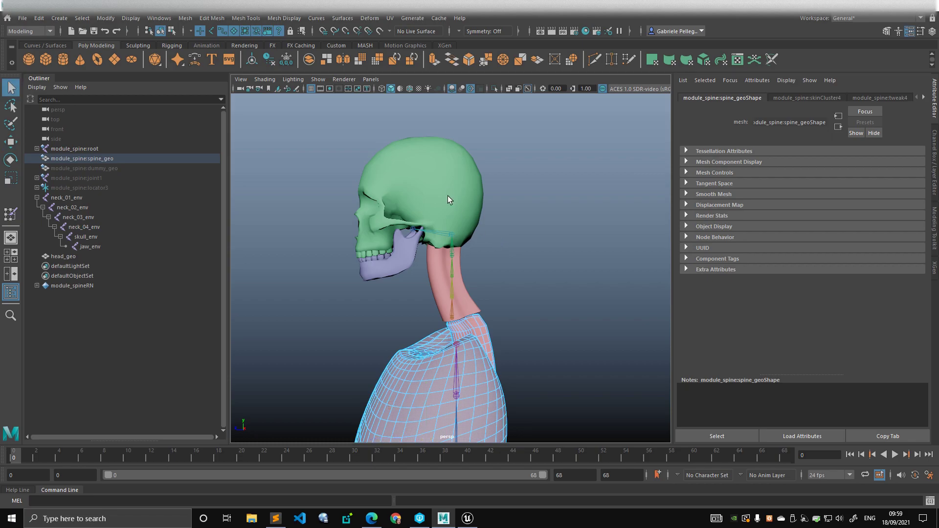
# - Switch head_geo to face selection, select the faces of the skull, and return to the Select tool
pyautogui.click(449, 204)
pyautogui.keyDown('alt'); pyautogui.moveTo(447, 220); pyautogui.dragTo(431, 252, button='middle'); pyautogui.keyUp('alt')
pyautogui.keyDown('alt'); pyautogui.moveTo(430, 252); pyautogui.dragTo(427, 198, button='right'); pyautogui.keyUp('alt')
pyautogui.press('F11')
pyautogui.doubleClick(435, 209)
pyautogui.press('w')
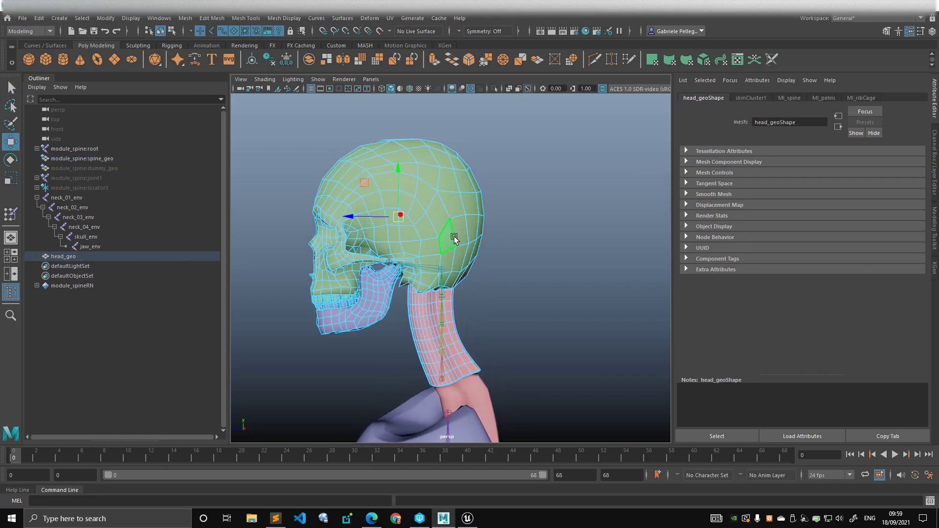
pyautogui.keyDown('alt'); pyautogui.moveTo(453, 237); pyautogui.dragTo(449, 245); pyautogui.keyUp('alt')
pyautogui.keyDown('alt'); pyautogui.moveTo(449, 245); pyautogui.dragTo(467, 253, button='right'); pyautogui.keyUp('alt')
pyautogui.press('q')
pyautogui.click(474, 343)
# - Test-transform the neck_02_env joint while viewing the neck from an angle, and undo the change
pyautogui.keyDown('alt'); pyautogui.moveTo(452, 334); pyautogui.dragTo(448, 290, button='middle'); pyautogui.keyUp('alt')
pyautogui.moveTo(93, 205)
pyautogui.mouseDown()
pyautogui.moveTo(100, 230)
pyautogui.moveTo(89, 211)
pyautogui.mouseUp()
pyautogui.press('e')
pyautogui.press('w')
pyautogui.keyDown('alt'); pyautogui.moveTo(435, 268); pyautogui.dragTo(517, 313); pyautogui.keyUp('alt')
pyautogui.hotkey('ctrl', 'z')
# - Test-rotate neck_02_env, neck_03_env and neck_04_env together, undo the rotation, and return to the head mesh
pyautogui.keyDown('alt'); pyautogui.moveTo(494, 307); pyautogui.dragTo(528, 267); pyautogui.keyUp('alt')
pyautogui.click(87, 208)
pyautogui.keyDown('ctrl'); pyautogui.click(90, 219); pyautogui.keyUp('ctrl')
pyautogui.keyDown('ctrl'); pyautogui.click(96, 230); pyautogui.keyUp('ctrl')
pyautogui.press('e')
pyautogui.hotkey('ctrl', 'z')
pyautogui.moveTo(530, 235); pyautogui.dragTo(457, 188)
pyautogui.hotkey('ctrl', 'z')
pyautogui.press('q')
pyautogui.click(458, 193)
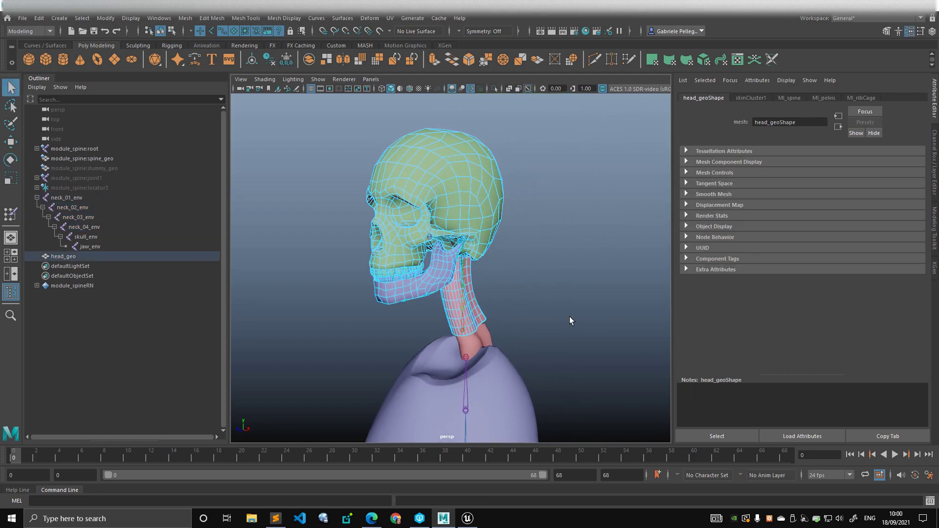
# - Examine spine_geo in component mode where it meets the neck, return to object selection, and clear the selection
pyautogui.keyDown('alt'); pyautogui.moveTo(573, 318); pyautogui.dragTo(483, 309, button='right'); pyautogui.keyUp('alt')
pyautogui.keyDown('alt'); pyautogui.moveTo(483, 310); pyautogui.dragTo(475, 233, button='middle'); pyautogui.keyUp('alt')
pyautogui.click(466, 283)
pyautogui.moveTo(485, 287); pyautogui.dragTo(484, 295, button='right')
pyautogui.doubleClick(483, 293)
pyautogui.keyDown('alt'); pyautogui.moveTo(482, 233); pyautogui.dragTo(489, 271, button='middle'); pyautogui.keyUp('alt')
pyautogui.scroll(6, 489, 271)
pyautogui.keyDown('alt'); pyautogui.moveTo(489, 271); pyautogui.dragTo(459, 269); pyautogui.keyUp('alt')
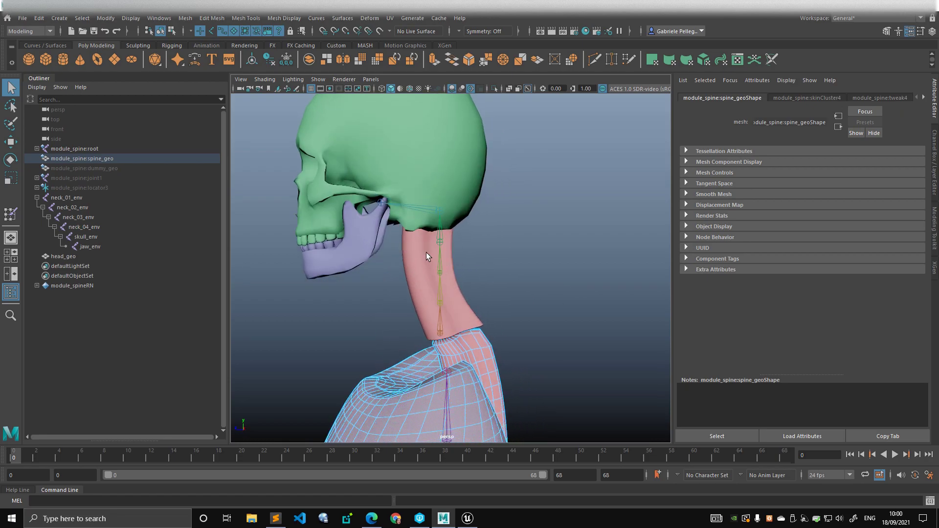
pyautogui.moveTo(426, 252); pyautogui.dragTo(427, 252, button='right')
pyautogui.click(477, 247)
# - Test-rotate neck_01_env, neck_02_env and neck_03_env together about Y to about -16 degrees, and undo the rotation
pyautogui.moveTo(91, 203); pyautogui.dragTo(102, 221)
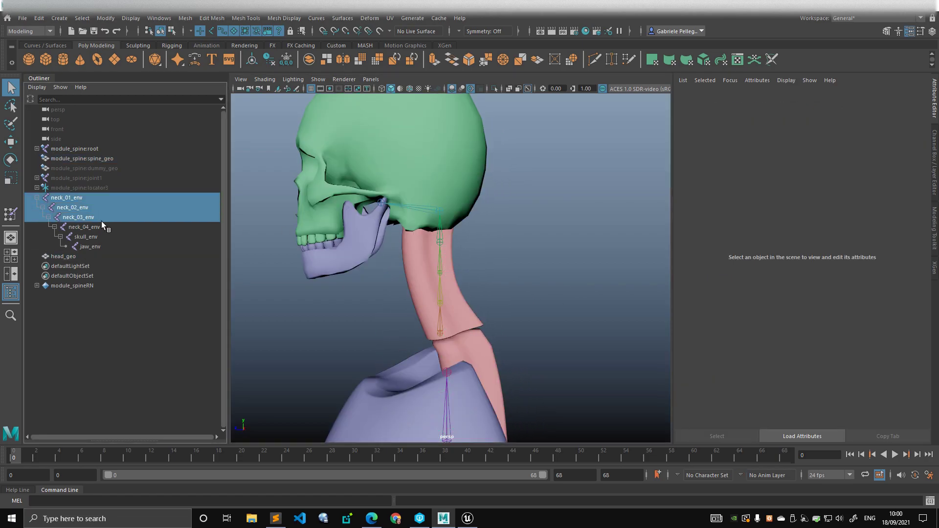
pyautogui.press('e')
pyautogui.moveTo(473, 244); pyautogui.dragTo(462, 237)
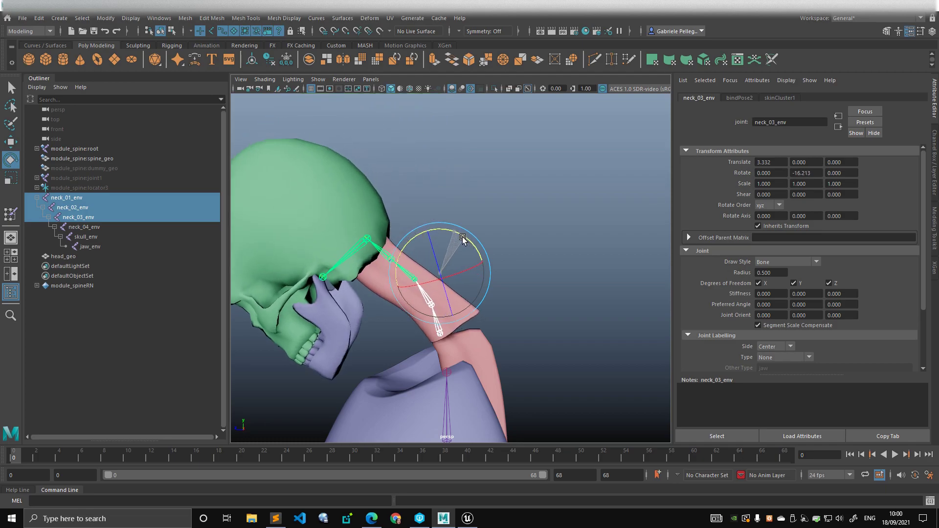
pyautogui.hotkey('ctrl', 'z')
pyautogui.hotkey('ctrl', 'z')
pyautogui.hotkey('ctrl', 'z')
# - Select neck_02_env through neck_04_env, test-rotate them together, undo the rotation, and return to the Select tool
pyautogui.moveTo(93, 208); pyautogui.dragTo(105, 234)
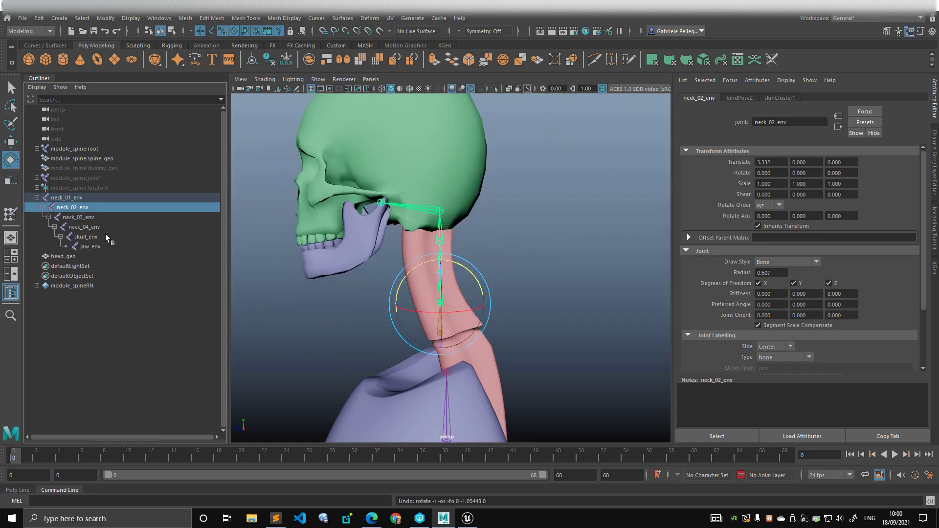
pyautogui.moveTo(476, 210); pyautogui.dragTo(496, 233)
pyautogui.hotkey('ctrl', 'z')
pyautogui.press('q')
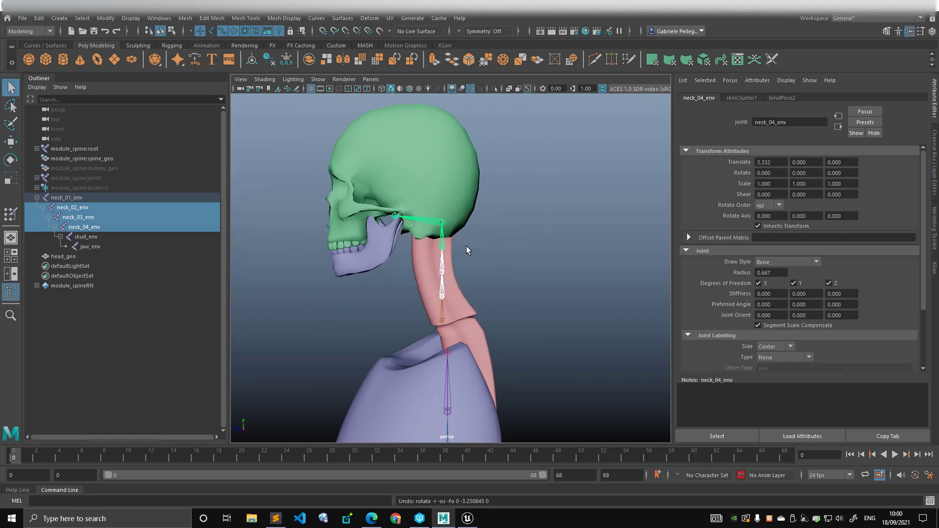
# - Examine the neck chain in relation to the rib cage and spine joints from the side
pyautogui.keyDown('alt'); pyautogui.moveTo(416, 240); pyautogui.dragTo(433, 235); pyautogui.keyUp('alt')
pyautogui.scroll(-3, 428, 233)
pyautogui.scroll(-3, 437, 231)
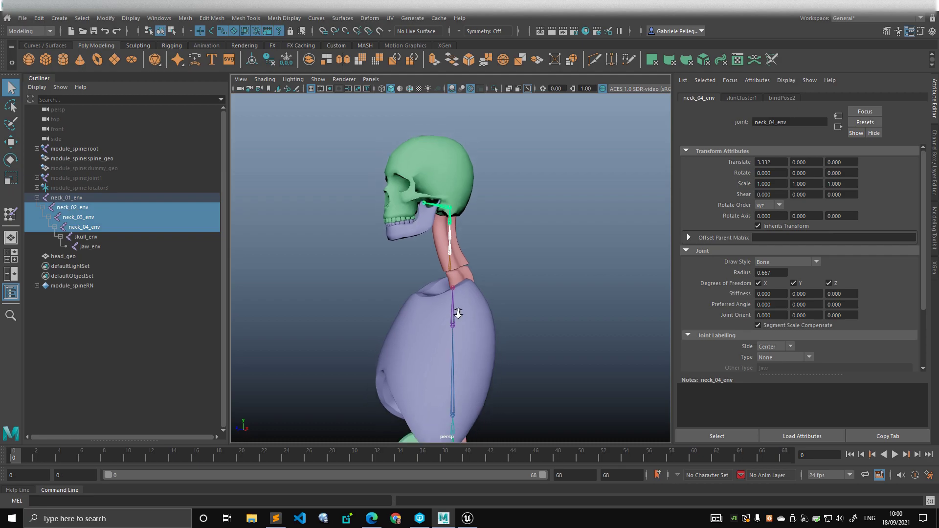
pyautogui.keyDown('alt'); pyautogui.moveTo(458, 248); pyautogui.dragTo(459, 296, button='middle'); pyautogui.keyUp('alt')
pyautogui.keyDown('alt'); pyautogui.moveTo(459, 296); pyautogui.dragTo(503, 314, button='right'); pyautogui.keyUp('alt')
pyautogui.keyDown('alt'); pyautogui.moveTo(456, 317); pyautogui.dragTo(451, 259, button='middle'); pyautogui.keyUp('alt')
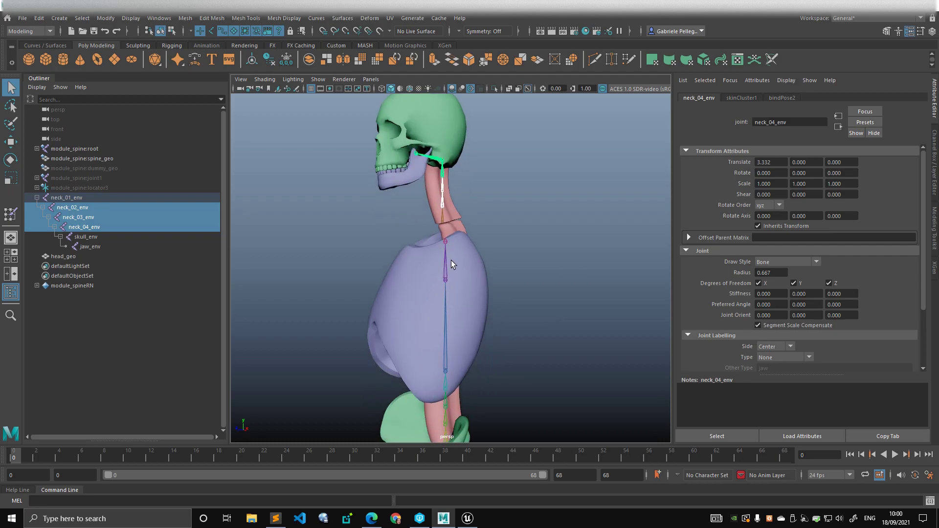
pyautogui.keyDown('alt'); pyautogui.moveTo(452, 225); pyautogui.dragTo(448, 266, button='middle'); pyautogui.keyUp('alt')
pyautogui.keyDown('alt'); pyautogui.moveTo(448, 267); pyautogui.dragTo(392, 267, button='right'); pyautogui.keyUp('alt')
pyautogui.keyDown('alt'); pyautogui.moveTo(391, 267); pyautogui.dragTo(392, 223, button='middle'); pyautogui.keyUp('alt')
# - Examine the neck and skull joints up close from the side, down to where the neck meets the rib cage
pyautogui.keyDown('alt'); pyautogui.moveTo(459, 245); pyautogui.dragTo(456, 318, button='middle'); pyautogui.keyUp('alt')
pyautogui.keyDown('alt'); pyautogui.moveTo(456, 318); pyautogui.dragTo(477, 279, button='right'); pyautogui.keyUp('alt')
pyautogui.keyDown('alt'); pyautogui.moveTo(477, 280); pyautogui.dragTo(474, 255, button='middle'); pyautogui.keyUp('alt')
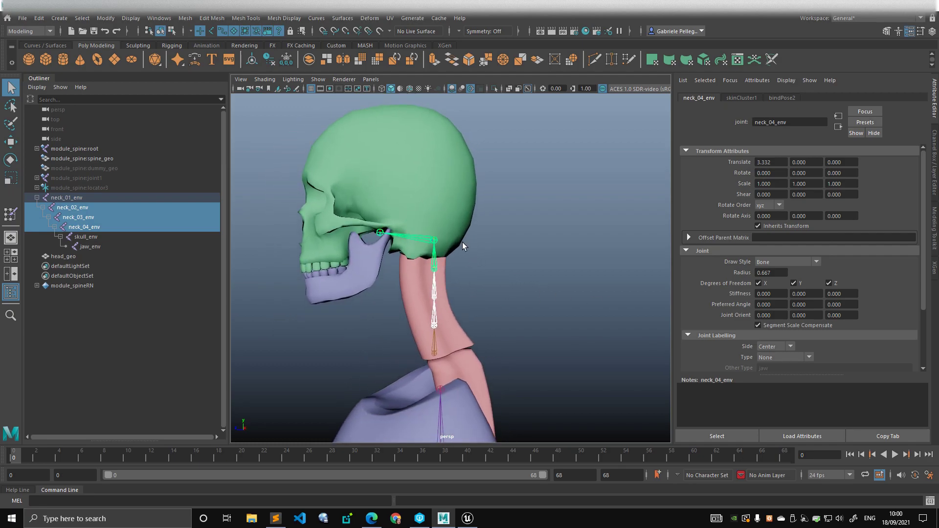
pyautogui.keyDown('alt'); pyautogui.moveTo(500, 288); pyautogui.dragTo(484, 302); pyautogui.keyUp('alt')
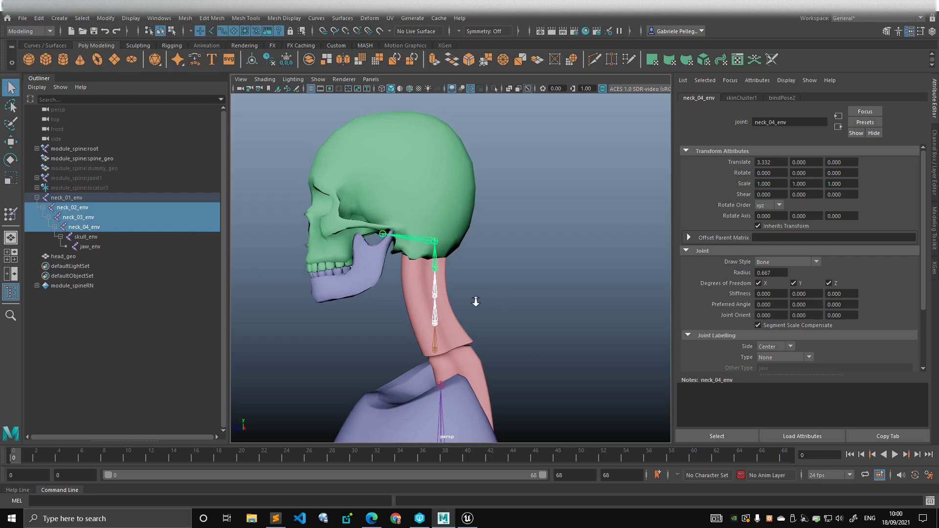
pyautogui.keyDown('alt'); pyautogui.moveTo(484, 301); pyautogui.dragTo(468, 304, button='right'); pyautogui.keyUp('alt')
pyautogui.keyDown('alt'); pyautogui.moveTo(469, 304); pyautogui.dragTo(470, 267, button='middle'); pyautogui.keyUp('alt')
pyautogui.keyDown('alt'); pyautogui.moveTo(470, 267); pyautogui.dragTo(487, 260, button='right'); pyautogui.keyUp('alt')
pyautogui.keyDown('alt'); pyautogui.moveTo(487, 260); pyautogui.dragTo(496, 297, button='middle'); pyautogui.keyUp('alt')
pyautogui.keyDown('alt'); pyautogui.moveTo(497, 297); pyautogui.dragTo(492, 283, button='right'); pyautogui.keyUp('alt')
pyautogui.keyDown('alt'); pyautogui.moveTo(493, 283); pyautogui.dragTo(485, 288, button='middle'); pyautogui.keyUp('alt')
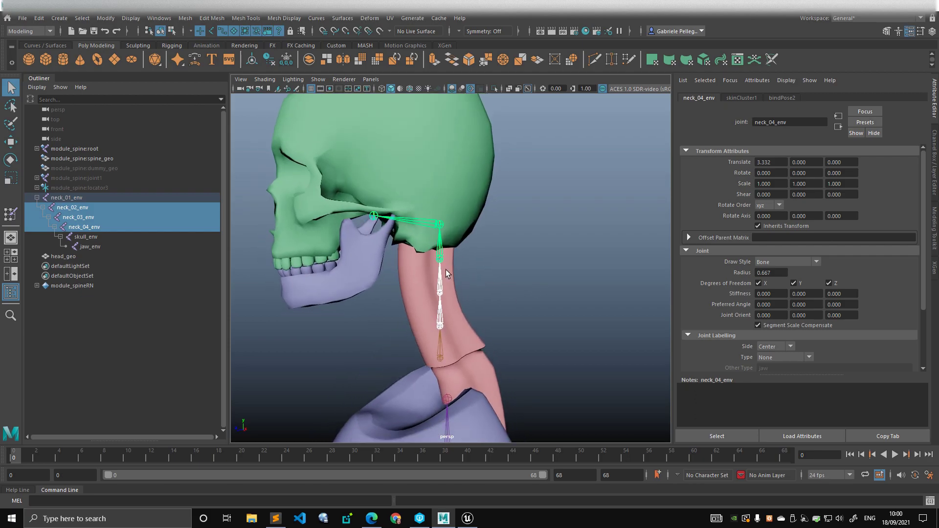
# - Try to pick the jaw joint directly on the skull, and clear the selection
pyautogui.click(379, 219)
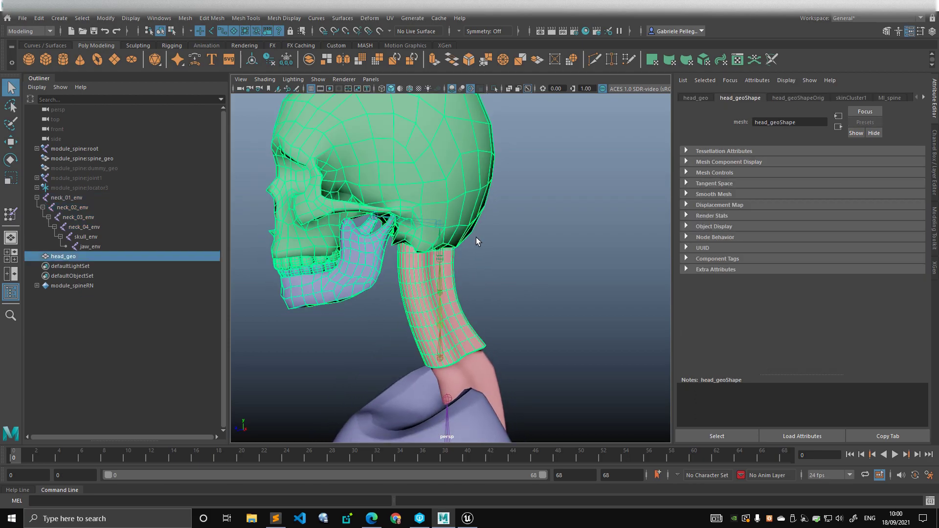
pyautogui.keyDown('alt'); pyautogui.moveTo(471, 237); pyautogui.dragTo(482, 235); pyautogui.keyUp('alt')
pyautogui.click(482, 235)
pyautogui.scroll(2, 416, 231)
pyautogui.click(372, 217)
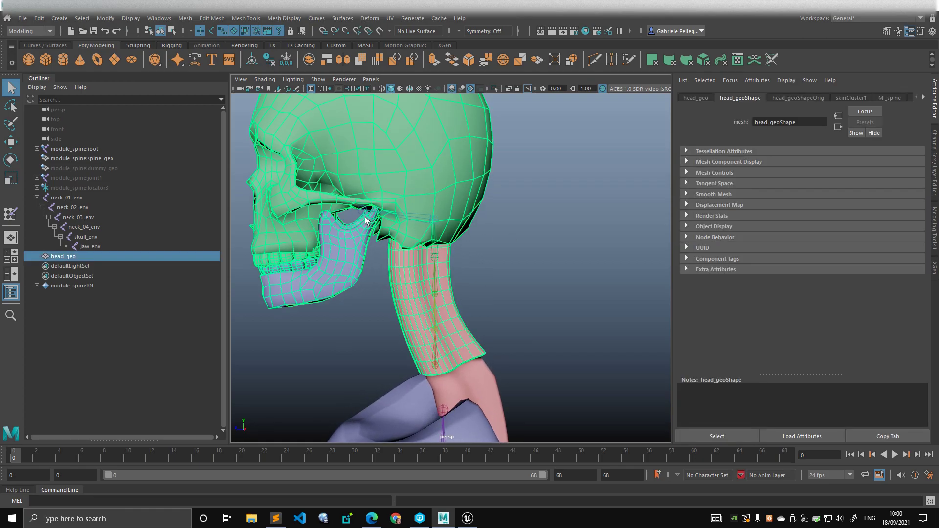
pyautogui.click(368, 218)
pyautogui.scroll(3, 368, 219)
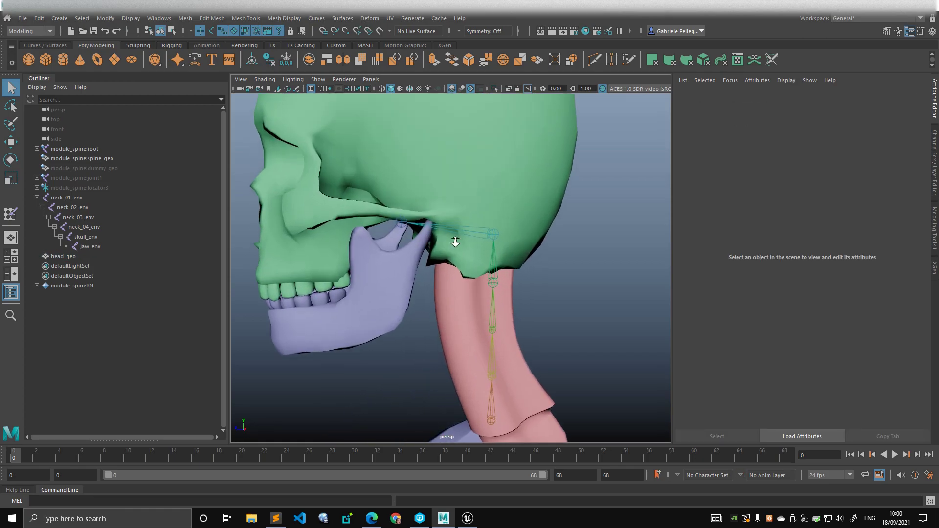
# - Select the jaw_env joint and examine its position relative to the jawbone's hinge below the cheekbone
pyautogui.click(122, 249)
pyautogui.moveTo(424, 269)
pyautogui.keyDown('alt'); pyautogui.mouseDown()
pyautogui.moveTo(395, 280)
pyautogui.moveTo(414, 254)
pyautogui.moveTo(442, 273)
pyautogui.mouseUp(); pyautogui.keyUp('alt')
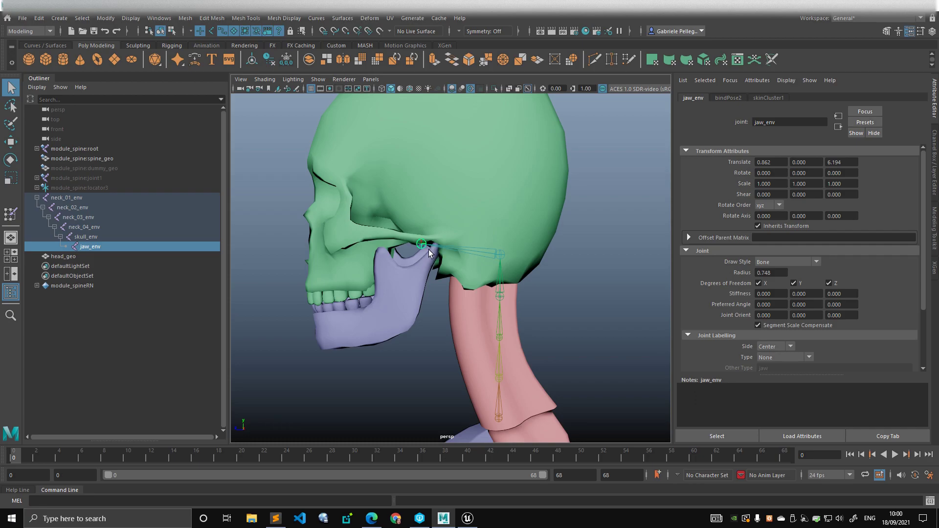
pyautogui.keyDown('alt'); pyautogui.moveTo(430, 249); pyautogui.dragTo(421, 253); pyautogui.keyUp('alt')
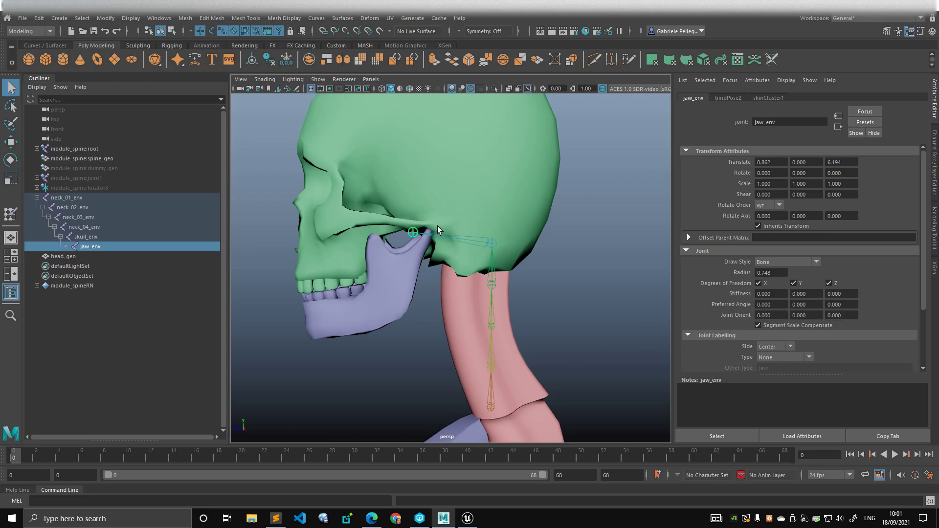
pyautogui.moveTo(462, 259)
pyautogui.keyDown('alt'); pyautogui.mouseDown(button='middle')
pyautogui.moveTo(449, 245)
pyautogui.moveTo(455, 264)
pyautogui.mouseUp(button='middle'); pyautogui.keyUp('alt')
pyautogui.keyDown('alt'); pyautogui.moveTo(455, 264); pyautogui.dragTo(507, 278, button='right'); pyautogui.keyUp('alt')
pyautogui.keyDown('alt'); pyautogui.moveTo(507, 278); pyautogui.dragTo(535, 286, button='middle'); pyautogui.keyUp('alt')
pyautogui.moveTo(477, 275)
pyautogui.keyDown('alt'); pyautogui.mouseDown()
pyautogui.moveTo(445, 275)
pyautogui.moveTo(476, 282)
pyautogui.mouseUp(); pyautogui.keyUp('alt')
pyautogui.keyDown('alt'); pyautogui.moveTo(436, 267); pyautogui.dragTo(462, 258, button='right'); pyautogui.keyUp('alt')
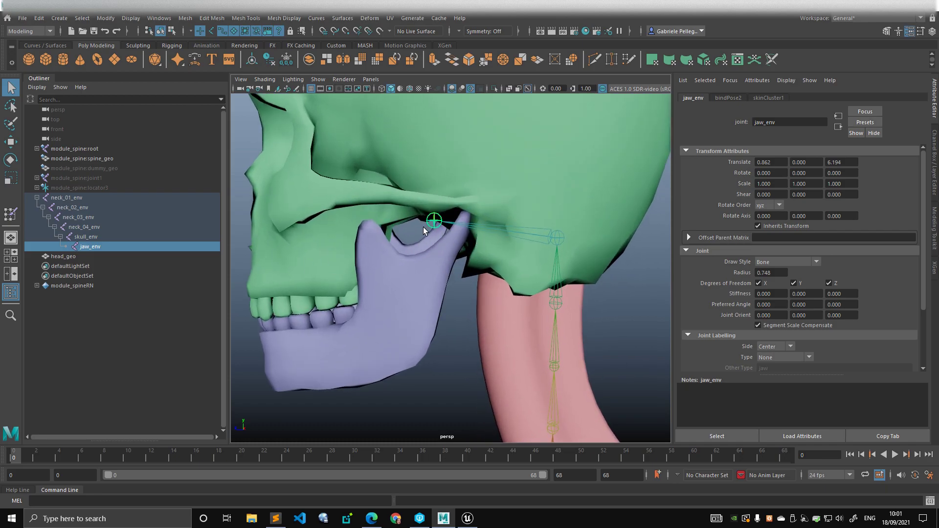
# - Test-move and test-rotate the jaw_env joint, undoing each change
pyautogui.press('w')
pyautogui.moveTo(424, 229); pyautogui.dragTo(462, 231, button='middle')
pyautogui.hotkey('ctrl', 'z')
pyautogui.keyDown('alt'); pyautogui.moveTo(457, 253); pyautogui.dragTo(385, 238); pyautogui.keyUp('alt')
pyautogui.press('e')
pyautogui.hotkey('ctrl', 'z')
pyautogui.keyDown('alt'); pyautogui.moveTo(442, 244); pyautogui.dragTo(494, 240, button='right'); pyautogui.keyUp('alt')
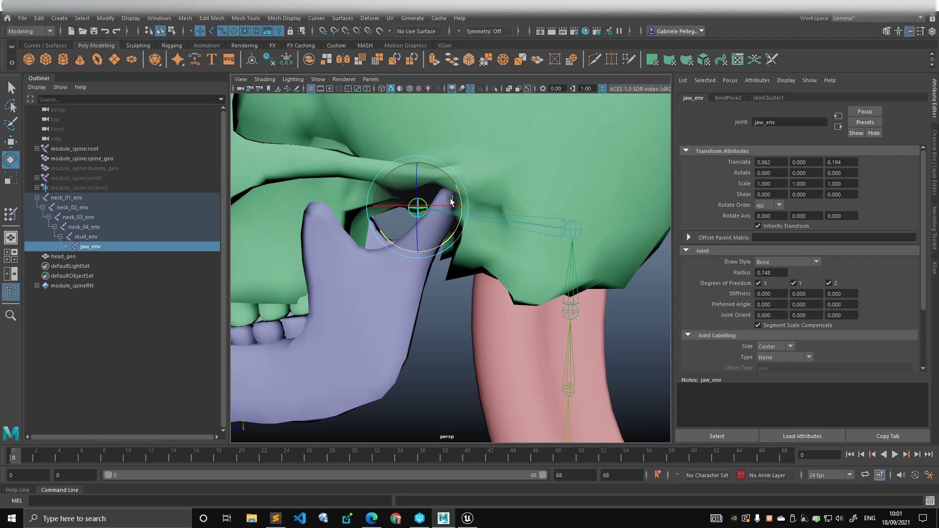
pyautogui.press('q')
pyautogui.moveTo(419, 208); pyautogui.dragTo(446, 208, button='right')
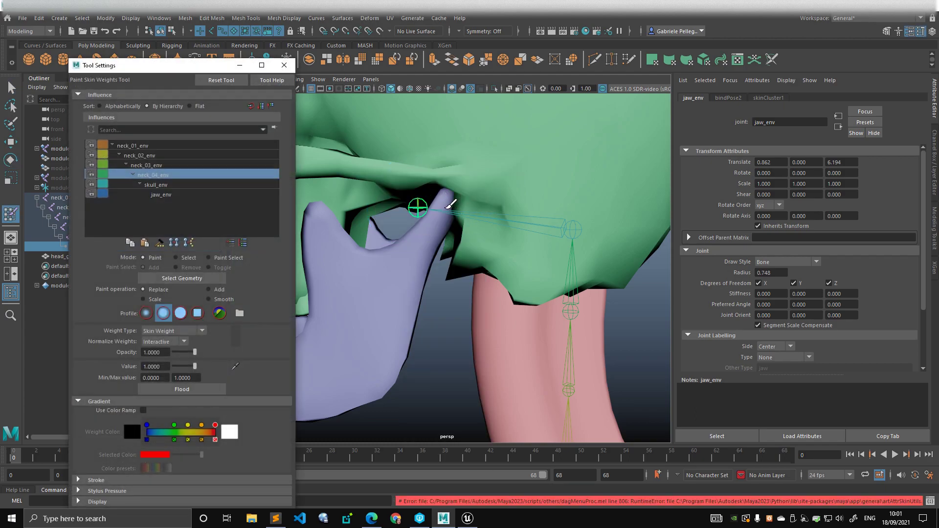
pyautogui.click(284, 65)
# - Inspect head_geo's vertices at the jawbone's rear tip and along the cheekbone arch, and return to object selection
pyautogui.click(431, 228)
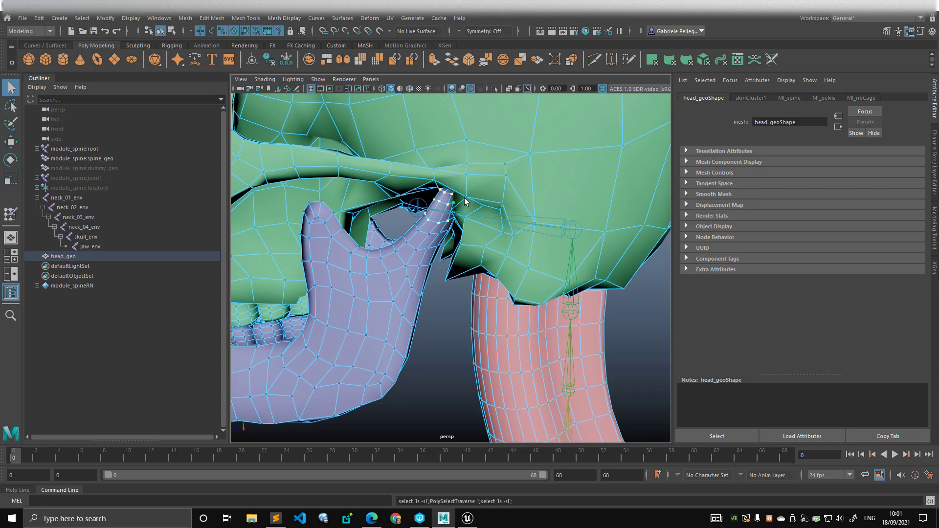
pyautogui.scroll(4, 460, 215)
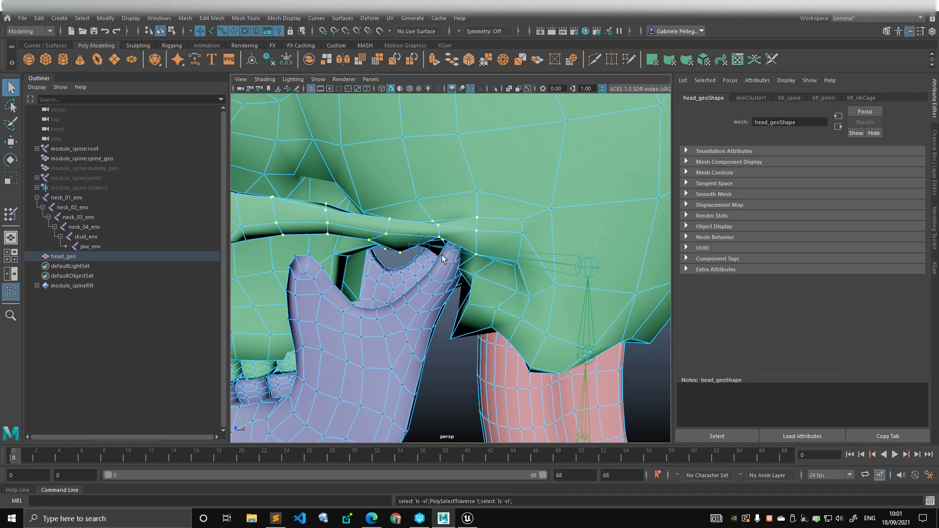
pyautogui.keyDown('alt'); pyautogui.moveTo(478, 257); pyautogui.dragTo(427, 243); pyautogui.keyUp('alt')
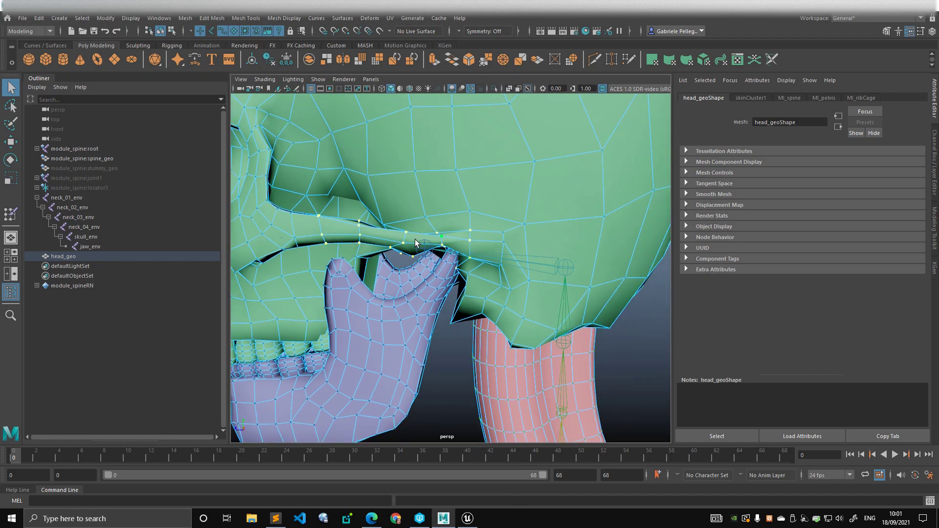
pyautogui.moveTo(431, 225); pyautogui.dragTo(471, 191, button='right')
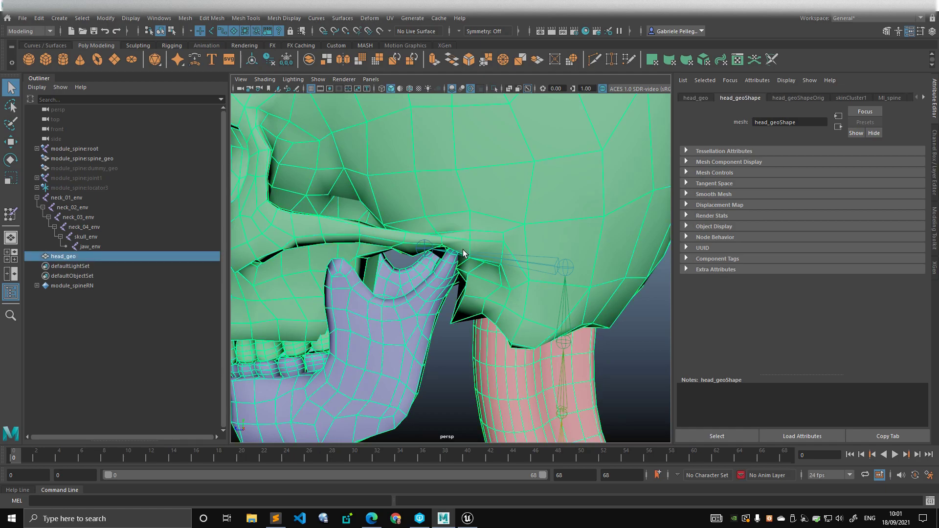
# - Reselect the jaw_env joint and examine its pivot beside the jawbone's rear tip
pyautogui.click(107, 249)
pyautogui.scroll(-5, 427, 262)
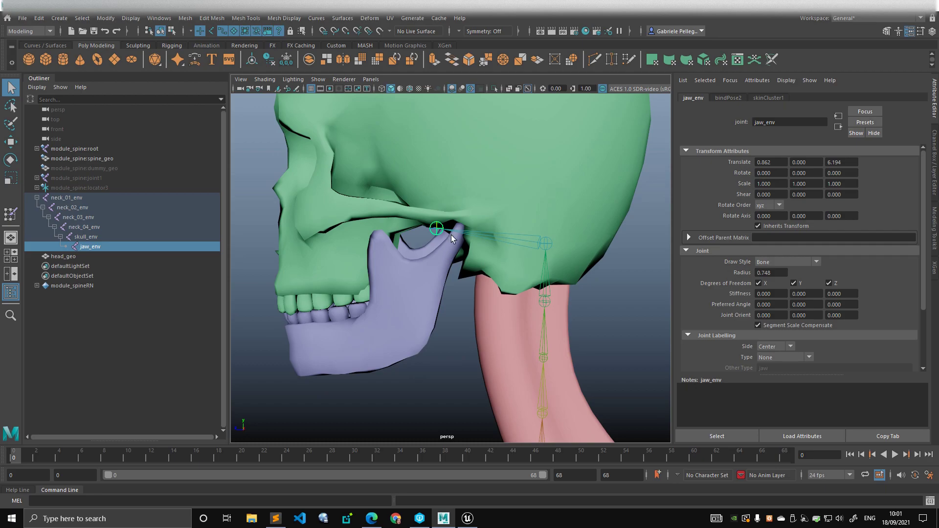
pyautogui.scroll(3, 455, 239)
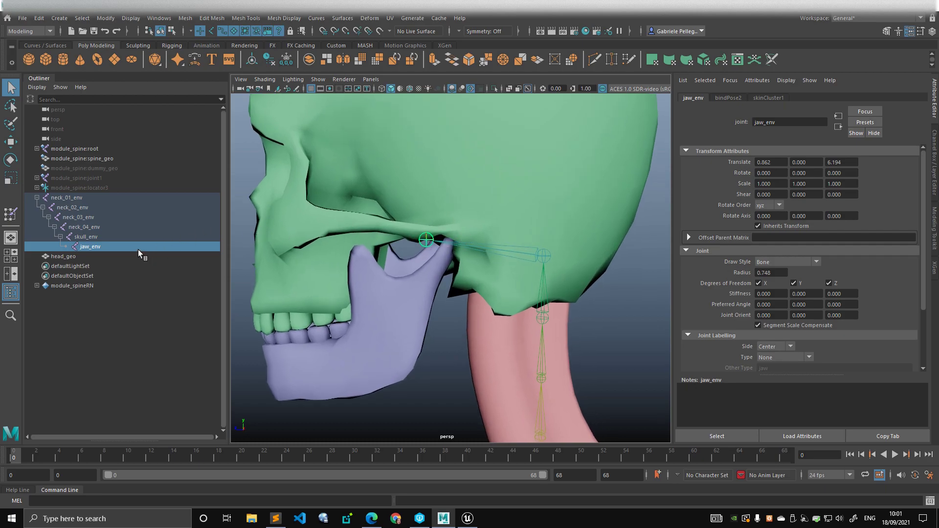
pyautogui.scroll(2, 429, 242)
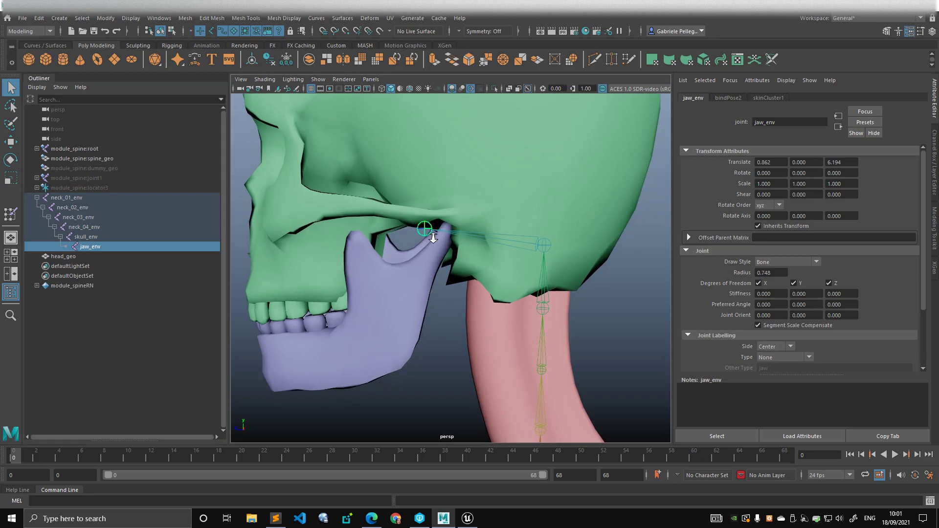
# - Test the jaw opening by rotating jaw_env about Y to about -31 degrees and shifting its position, and undo everything
pyautogui.press('w')
pyautogui.press('e')
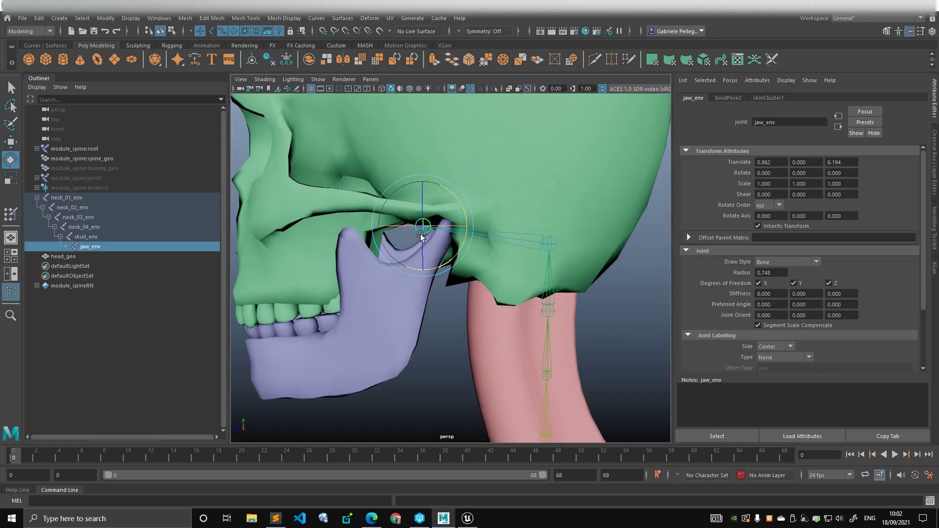
pyautogui.moveTo(451, 272); pyautogui.dragTo(408, 247)
pyautogui.press('w')
pyautogui.hotkey('ctrl', 'z')
pyautogui.hotkey('ctrl', 'z')
pyautogui.hotkey('ctrl', 'z')
pyautogui.hotkey('ctrl', 'z')
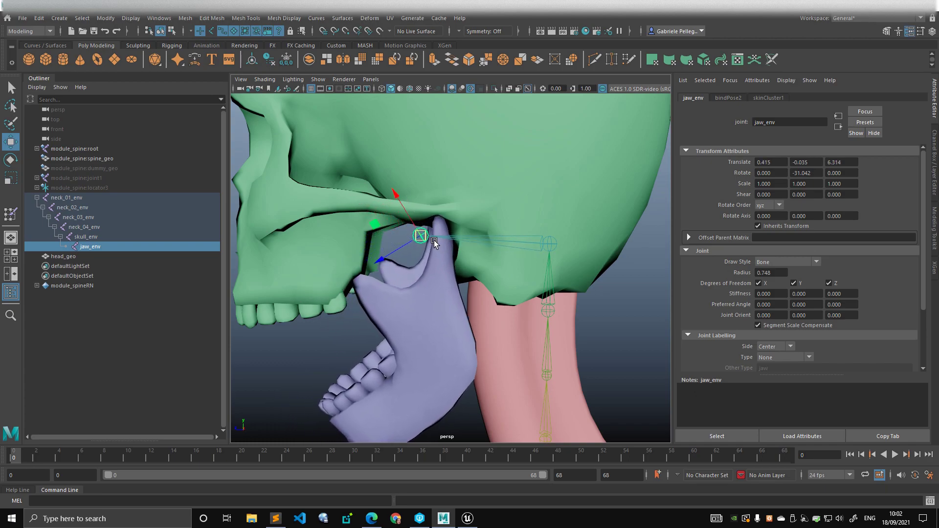
# - Test-rotate jaw_env twice while viewing the jaw from different angles, undoing each rotation
pyautogui.keyDown('alt'); pyautogui.moveTo(477, 263); pyautogui.dragTo(429, 256, button='right'); pyautogui.keyUp('alt')
pyautogui.keyDown('alt'); pyautogui.moveTo(430, 255); pyautogui.dragTo(422, 233, button='middle'); pyautogui.keyUp('alt')
pyautogui.keyDown('alt'); pyautogui.moveTo(422, 233); pyautogui.dragTo(444, 230); pyautogui.keyUp('alt')
pyautogui.press('e')
pyautogui.moveTo(397, 175); pyautogui.dragTo(459, 220)
pyautogui.hotkey('ctrl', 'z')
pyautogui.moveTo(499, 189); pyautogui.dragTo(507, 201)
pyautogui.hotkey('ctrl', 'z')
pyautogui.keyDown('alt'); pyautogui.moveTo(507, 201); pyautogui.dragTo(500, 202, button='right'); pyautogui.keyUp('alt')
pyautogui.keyDown('alt'); pyautogui.moveTo(499, 205); pyautogui.dragTo(434, 216); pyautogui.keyUp('alt')
pyautogui.keyDown('alt'); pyautogui.moveTo(434, 216); pyautogui.dragTo(442, 228, button='right'); pyautogui.keyUp('alt')
pyautogui.keyDown('alt'); pyautogui.moveTo(442, 228); pyautogui.dragTo(456, 227); pyautogui.keyUp('alt')
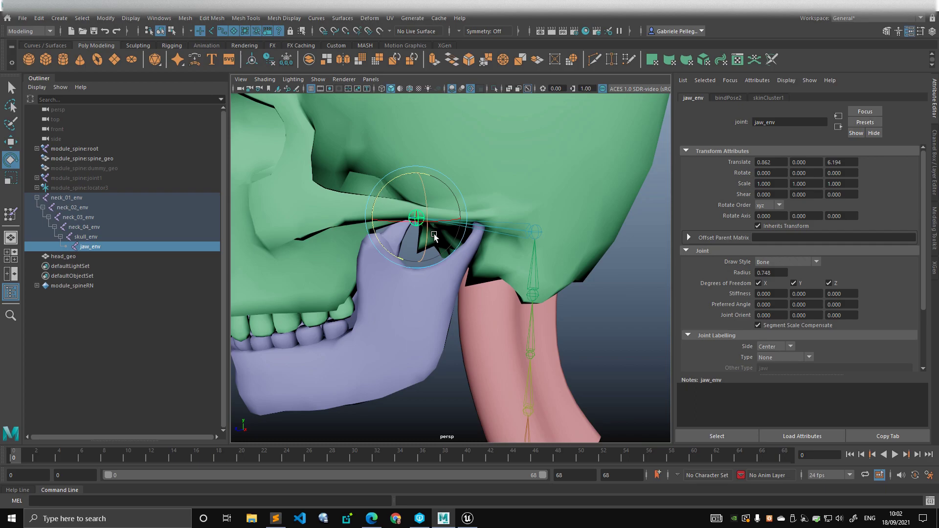
# - From the side, open the jaw again with jaw_env rotated about Y to about -31.5 degrees, offset it, and undo both changes
pyautogui.keyDown('alt'); pyautogui.moveTo(425, 182); pyautogui.dragTo(441, 215); pyautogui.keyUp('alt')
pyautogui.keyDown('alt'); pyautogui.moveTo(441, 216); pyautogui.dragTo(453, 227, button='middle'); pyautogui.keyUp('alt')
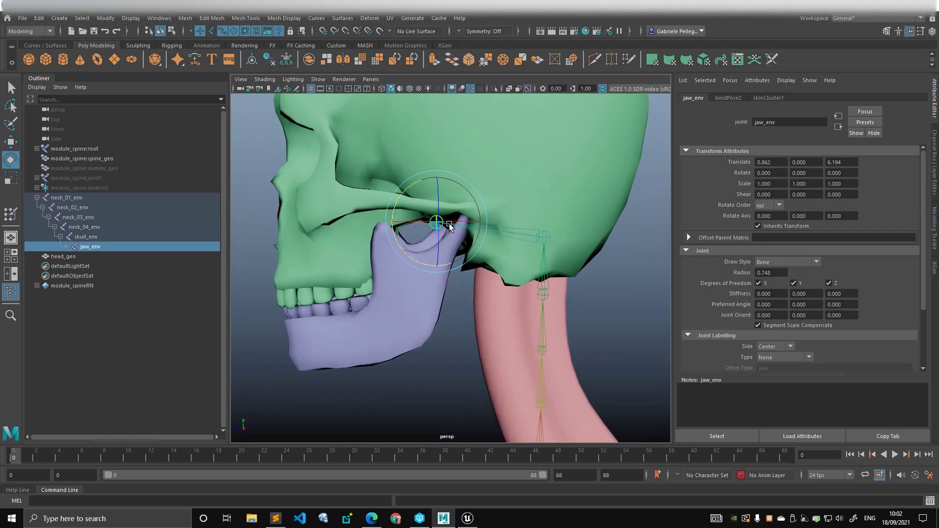
pyautogui.moveTo(420, 191); pyautogui.dragTo(387, 204)
pyautogui.press('w')
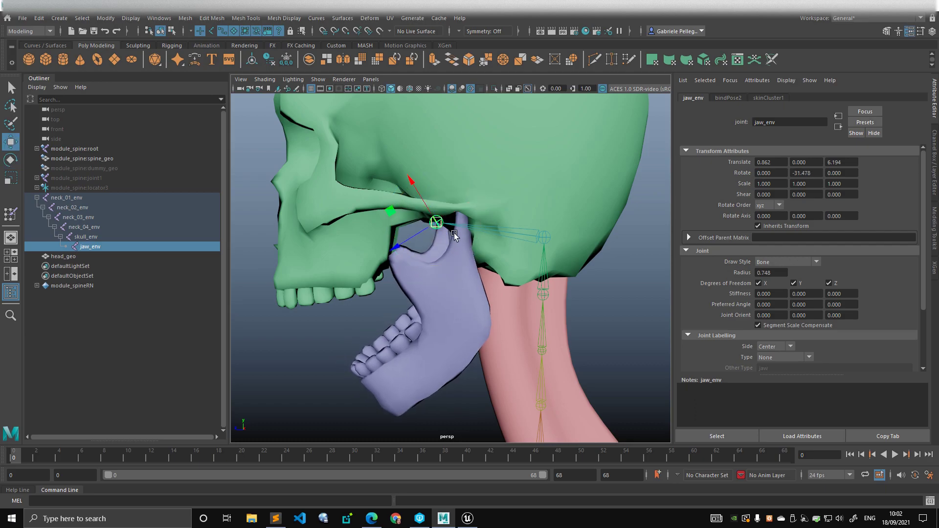
pyautogui.moveTo(446, 227)
pyautogui.mouseDown()
pyautogui.moveTo(433, 235)
pyautogui.moveTo(447, 233)
pyautogui.moveTo(431, 234)
pyautogui.moveTo(421, 218)
pyautogui.moveTo(479, 239)
pyautogui.moveTo(449, 239)
pyautogui.mouseUp()
pyautogui.hotkey('ctrl', 'z')
pyautogui.hotkey('ctrl', 'z')
pyautogui.hotkey('ctrl', 'z')
pyautogui.scroll(-3, 401, 206)
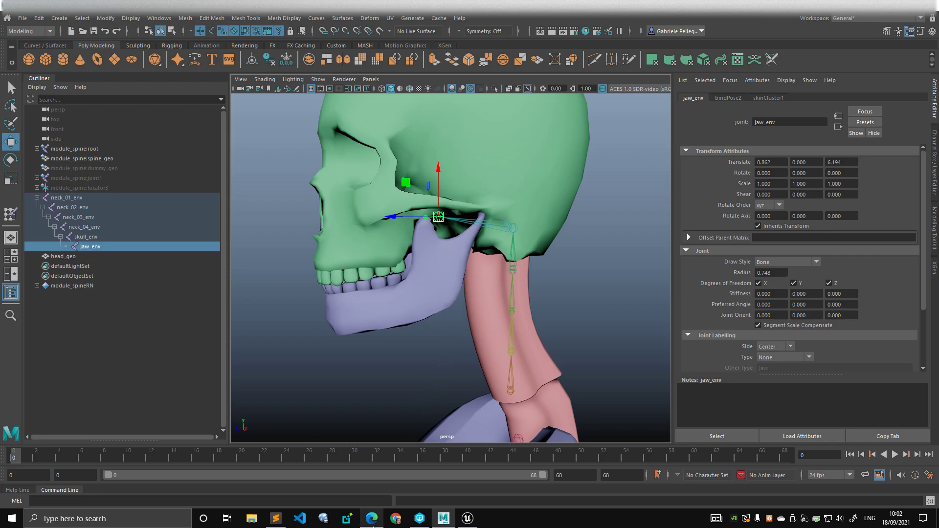
# - Switch to the Edge browser and highlight the YouTube video title "An Empirical Rig for Jaw Animation"
pyautogui.click(373, 519)
pyautogui.scroll(-1, 230, 351)
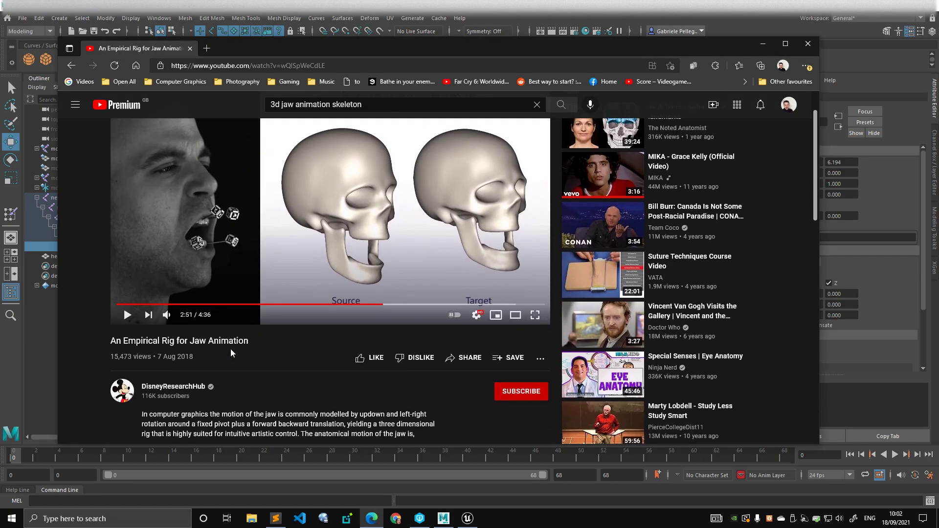
pyautogui.moveTo(262, 339); pyautogui.dragTo(117, 343)
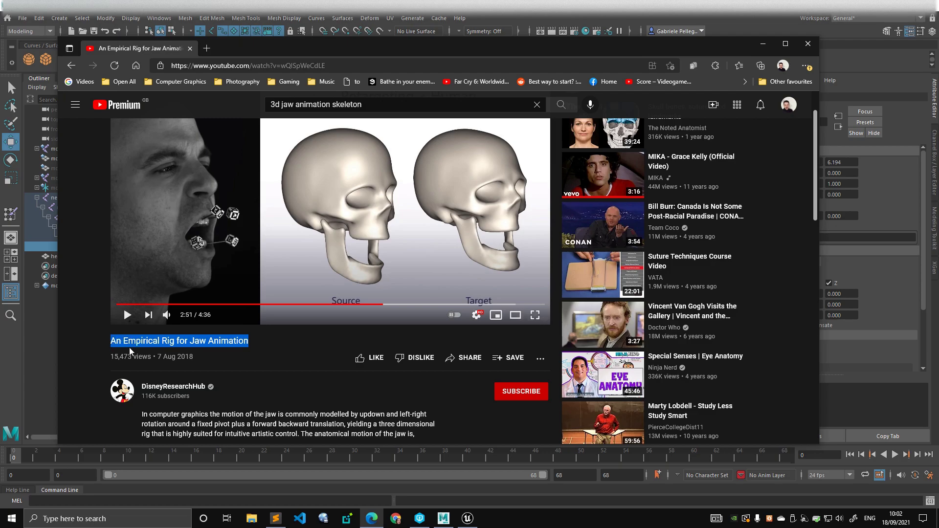
# - Skim the jaw rig video from about 0:46 through Posselt's Envelope Fitting to the Direct Control demo near 2:10, and pause it
pyautogui.moveTo(250, 375); pyautogui.dragTo(278, 354)
pyautogui.scroll(1, 289, 356)
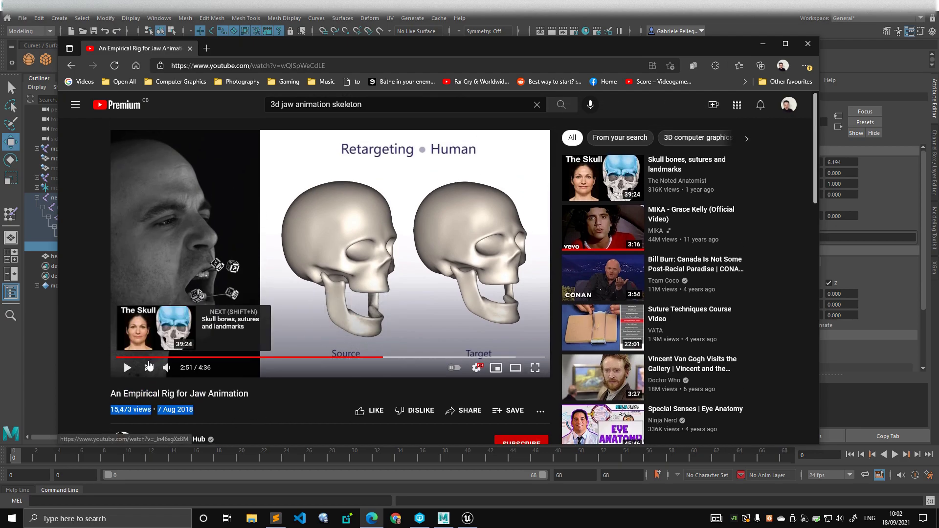
pyautogui.click(189, 358)
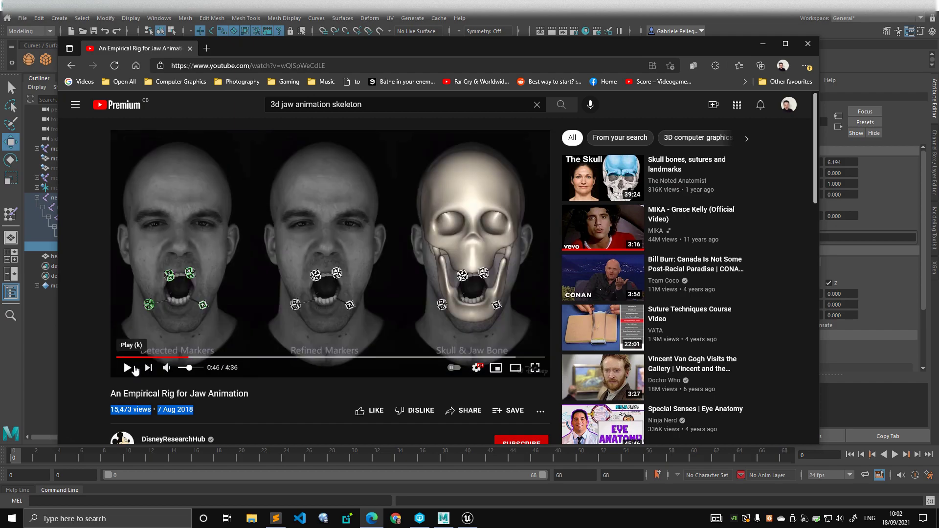
pyautogui.click(209, 358)
pyautogui.click(270, 358)
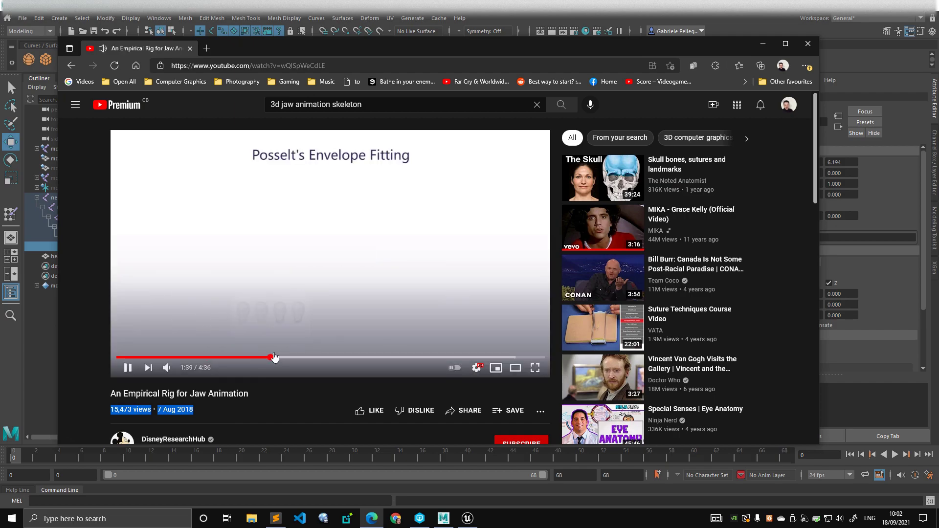
pyautogui.click(317, 358)
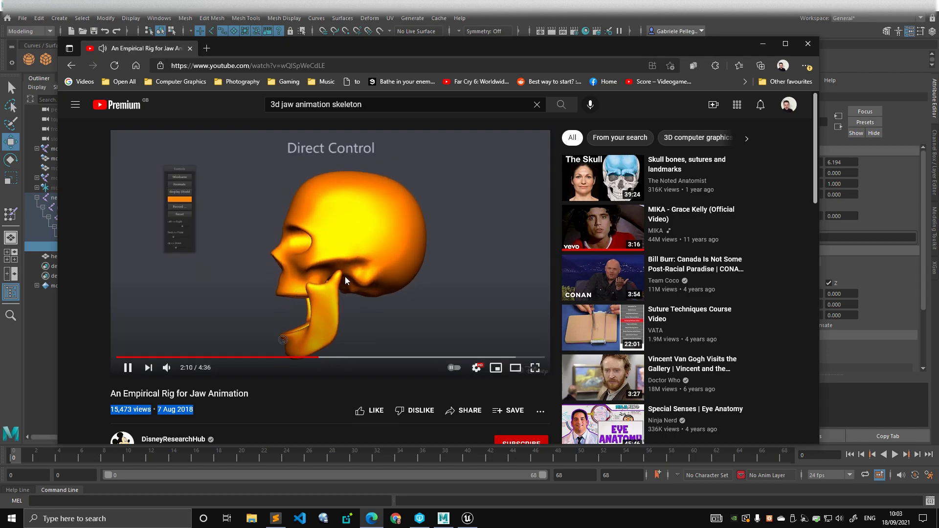
pyautogui.click(127, 367)
# - Switch back to Maya, select head_geo to inspect the head and neck mesh, deselect it, and examine how the neck meets the spine
pyautogui.hotkey('alt', 'Tab')
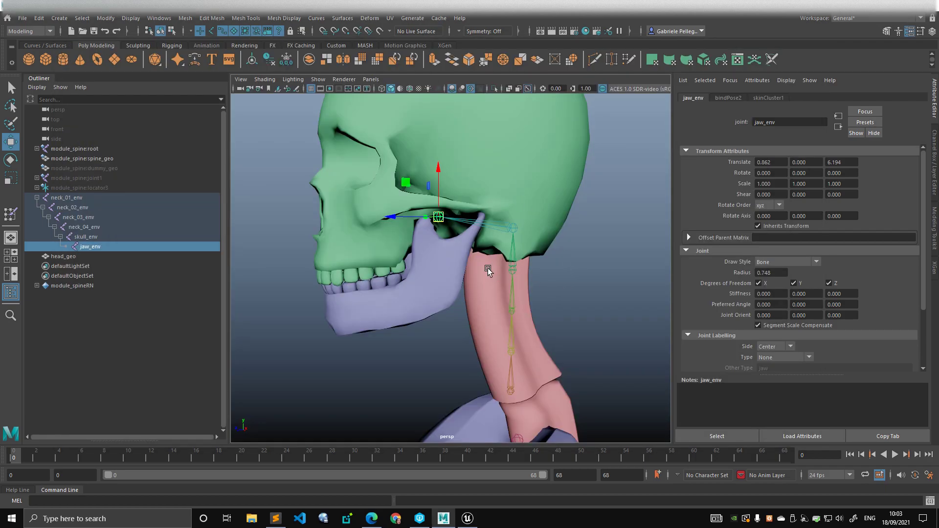
pyautogui.moveTo(474, 248)
pyautogui.keyDown('alt'); pyautogui.mouseDown()
pyautogui.moveTo(446, 248)
pyautogui.moveTo(483, 227)
pyautogui.moveTo(490, 243)
pyautogui.moveTo(477, 248)
pyautogui.mouseUp(); pyautogui.keyUp('alt')
pyautogui.click(483, 313)
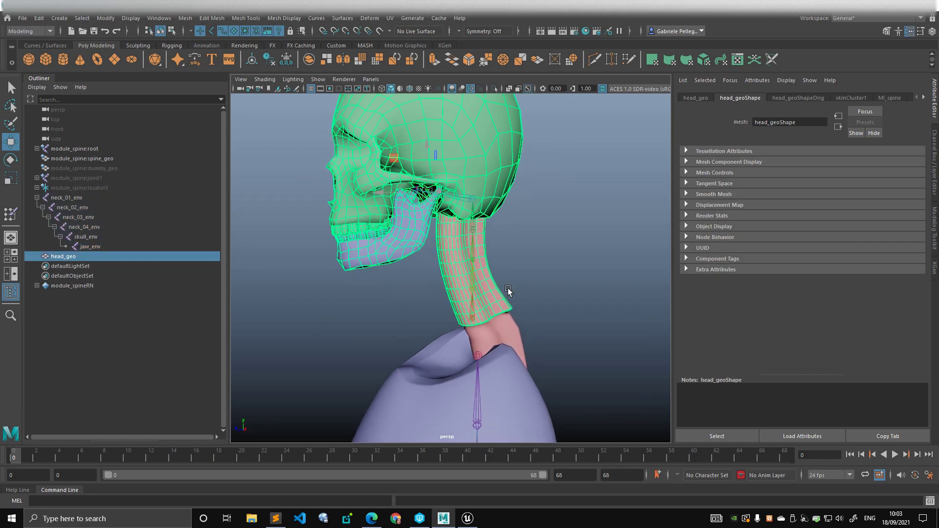
pyautogui.click(524, 221)
pyautogui.keyDown('alt'); pyautogui.moveTo(524, 220); pyautogui.dragTo(379, 183); pyautogui.keyUp('alt')
pyautogui.keyDown('alt'); pyautogui.moveTo(457, 225); pyautogui.dragTo(496, 248); pyautogui.keyUp('alt')
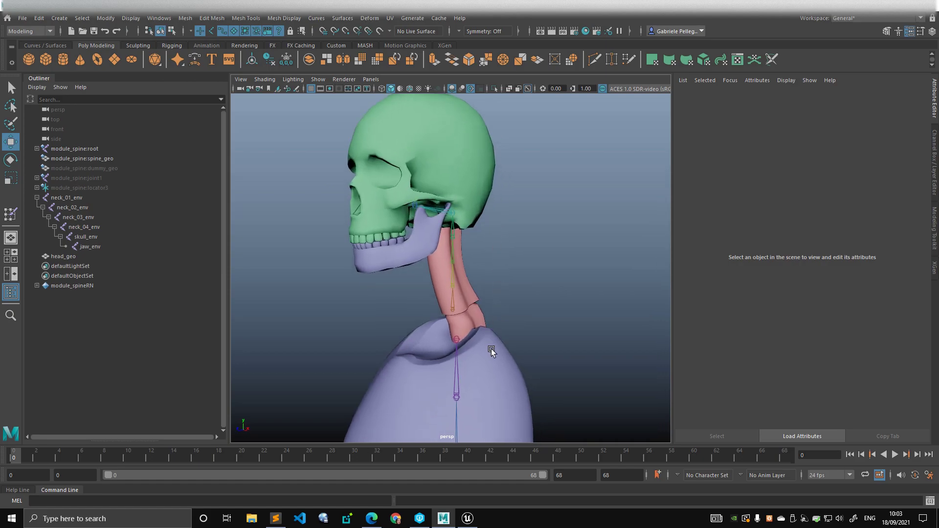
pyautogui.keyDown('alt'); pyautogui.moveTo(496, 354); pyautogui.dragTo(525, 284); pyautogui.keyUp('alt')
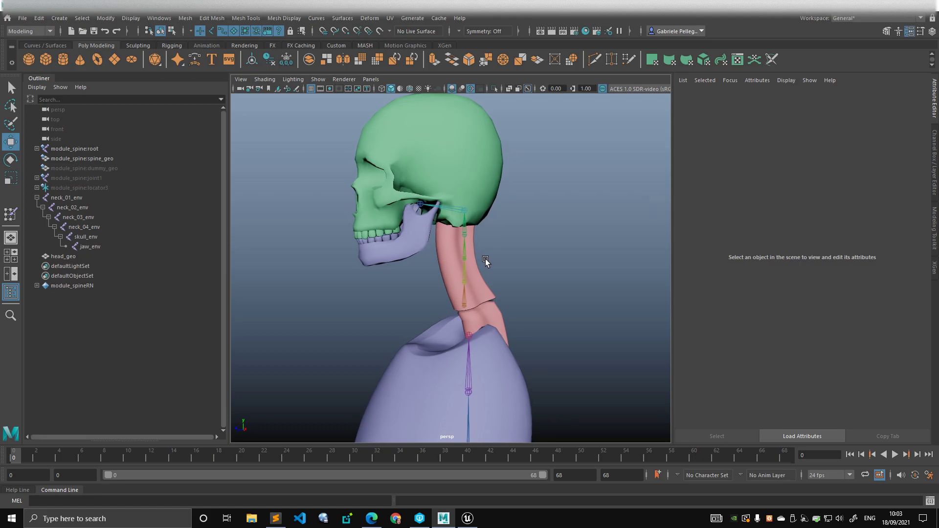